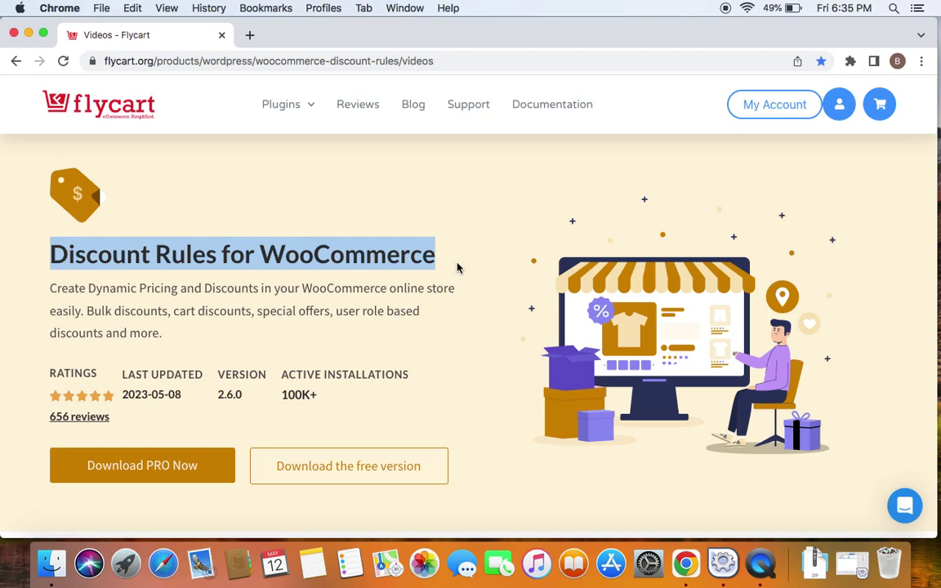
Go to the Woo Discount Rules admin page and start a new rule
left_click(465, 62)
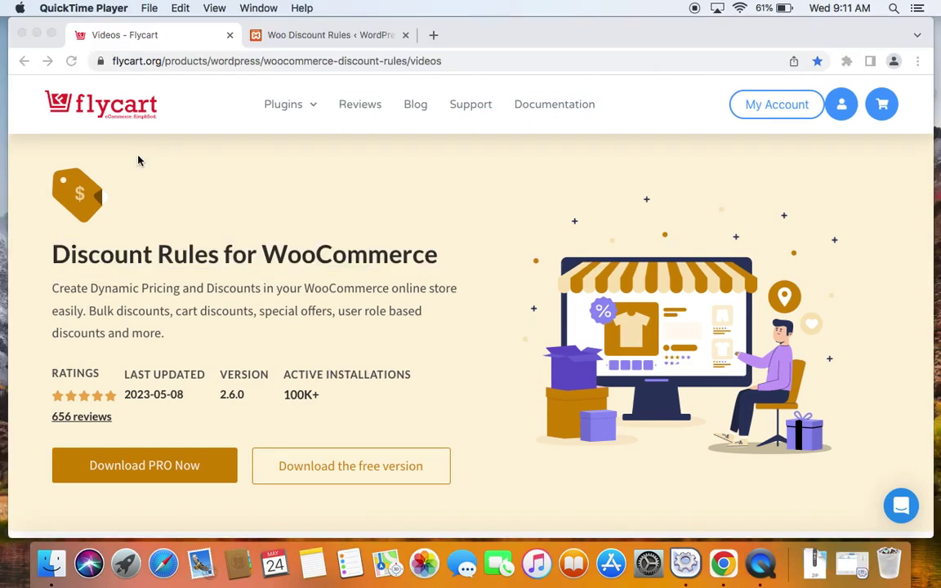
left_click(292, 36)
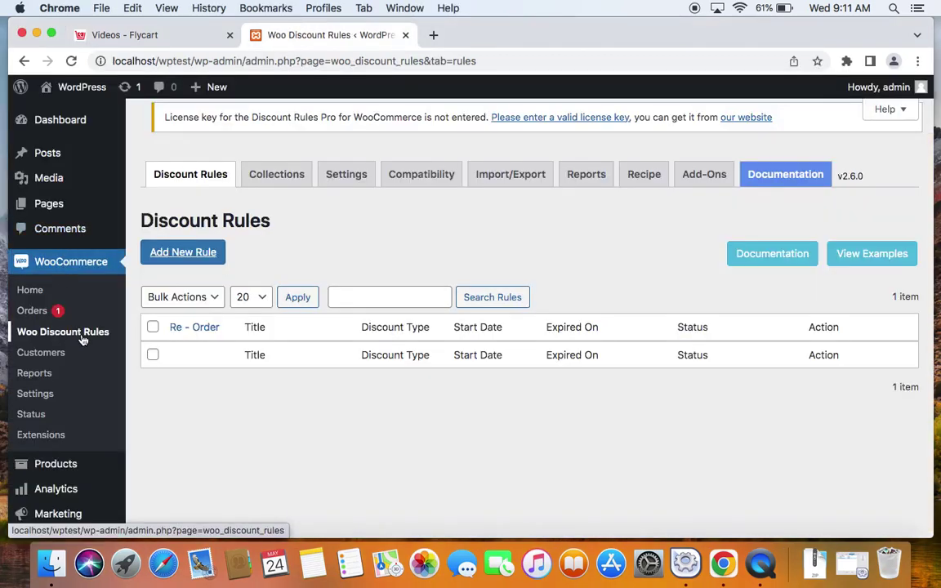
left_click(204, 253)
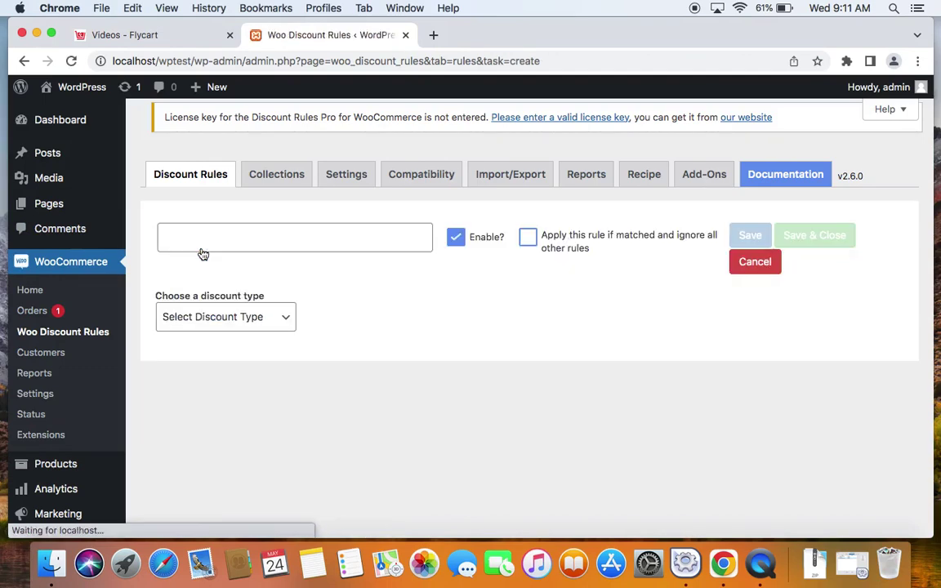
Title the rule 'Tiered pricing rule- Fixed discount' and choose Bulk Discount as its type
left_click(293, 238)
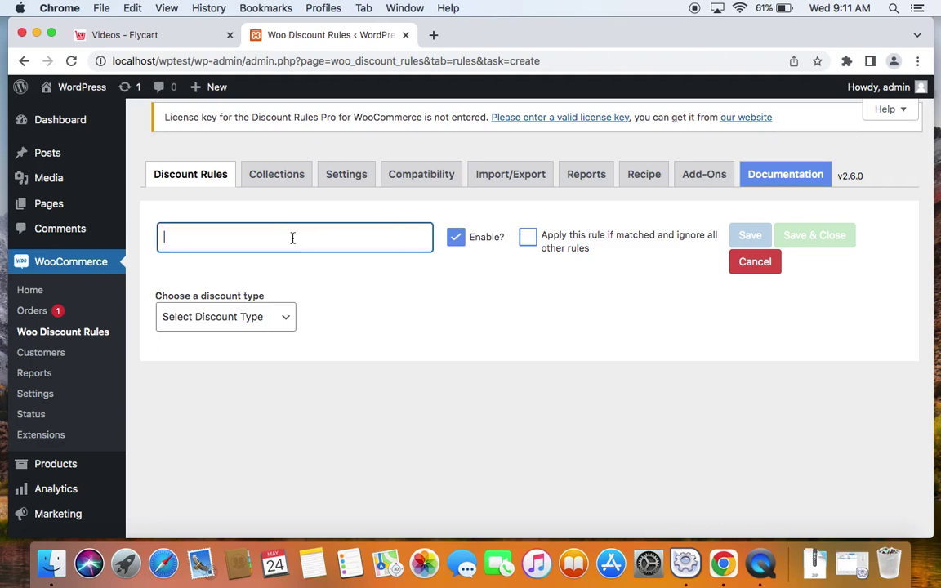
type("Tiered pricing rule- ")
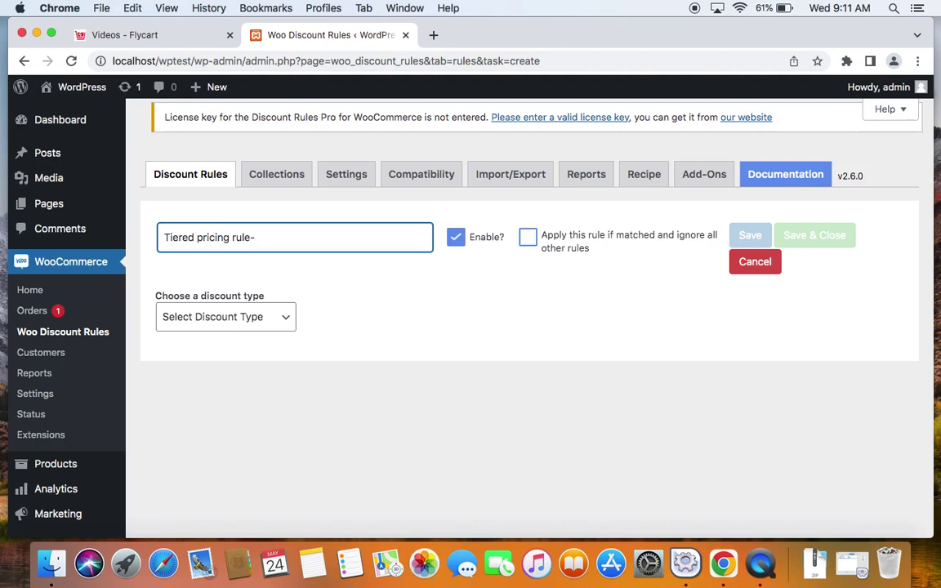
type("Fixed discount")
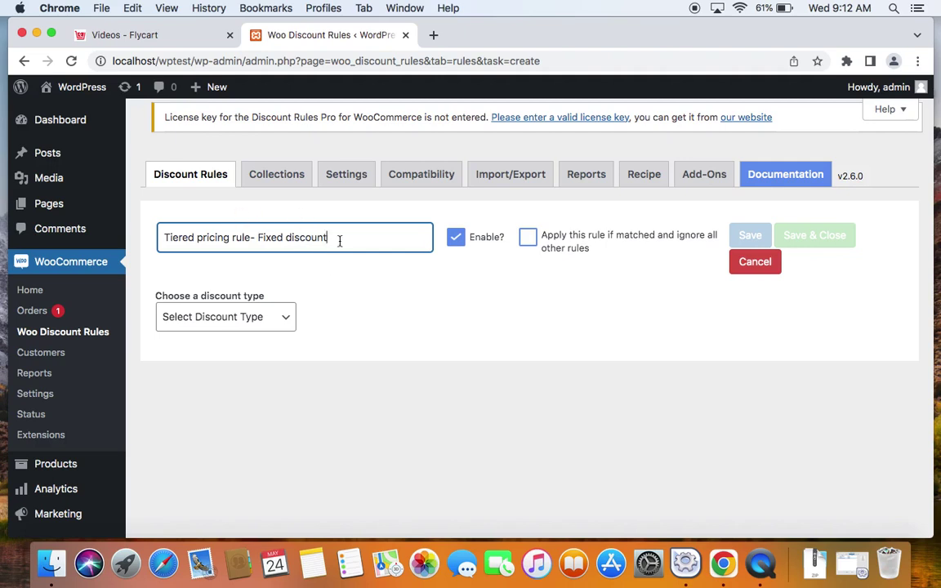
left_click(286, 319)
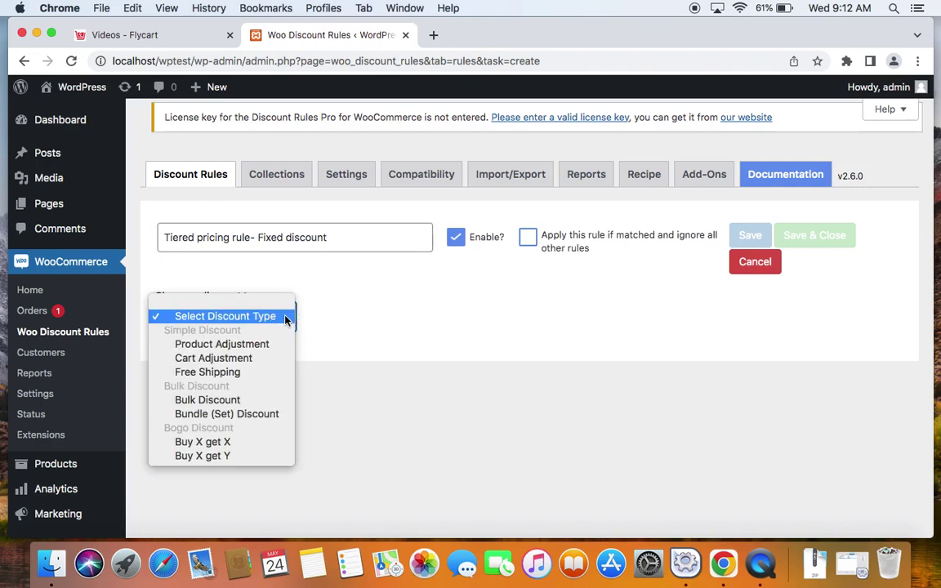
left_click(222, 399)
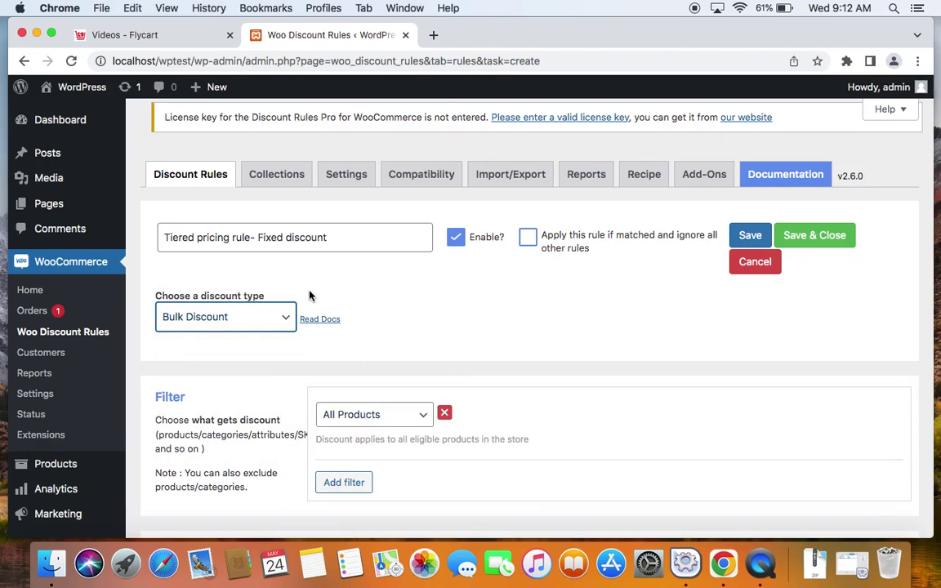
Set the rule's product filter to Category, In List, with casual wear selected
left_click(398, 422)
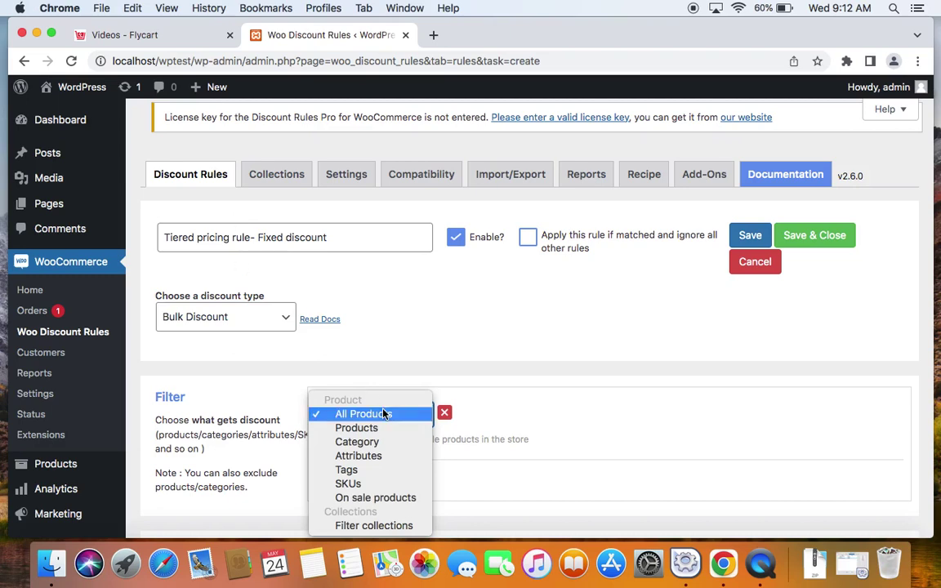
left_click(370, 444)
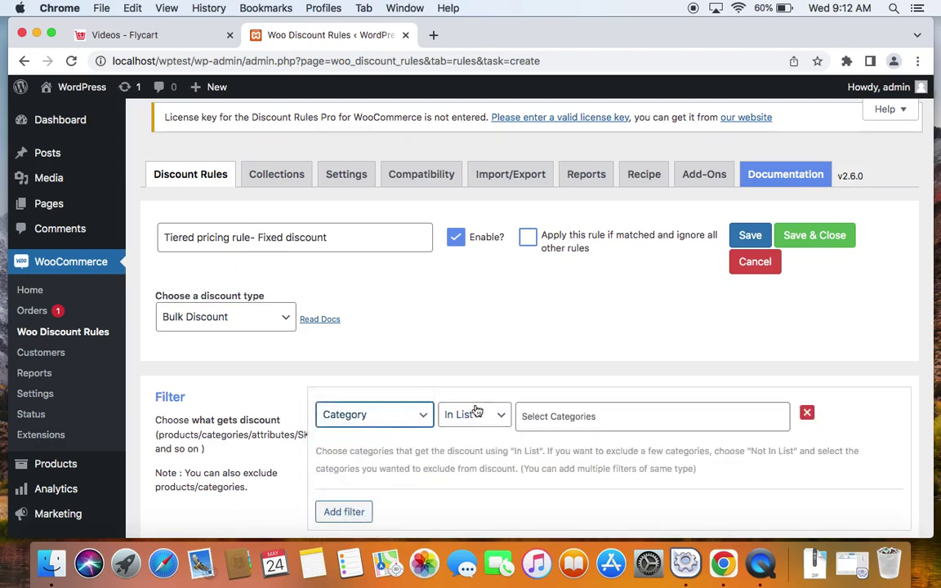
left_click(567, 421)
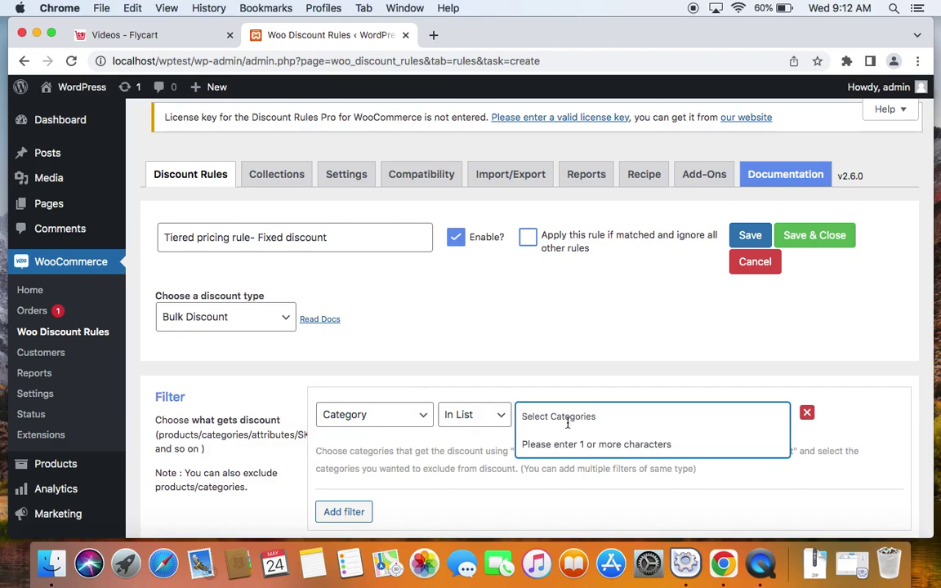
type("casual")
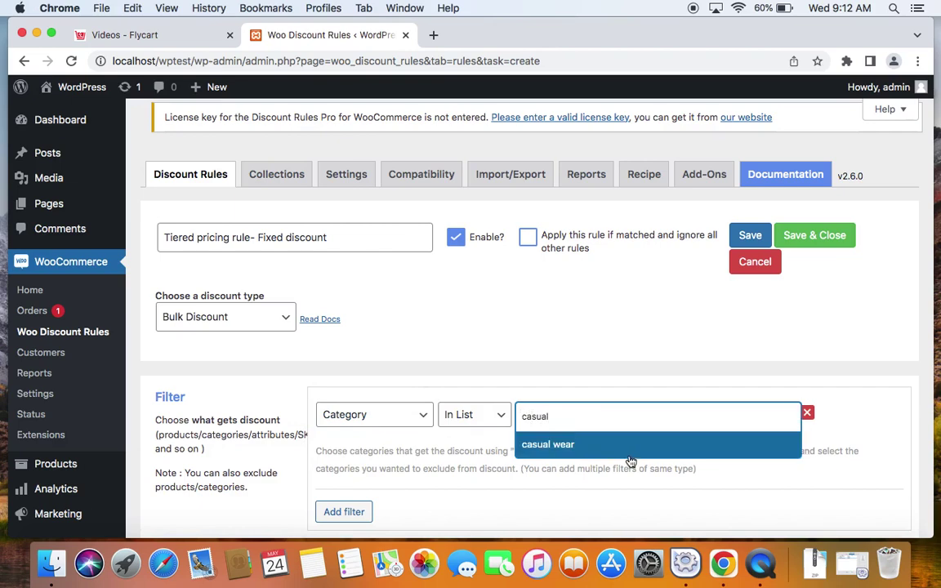
key("Return")
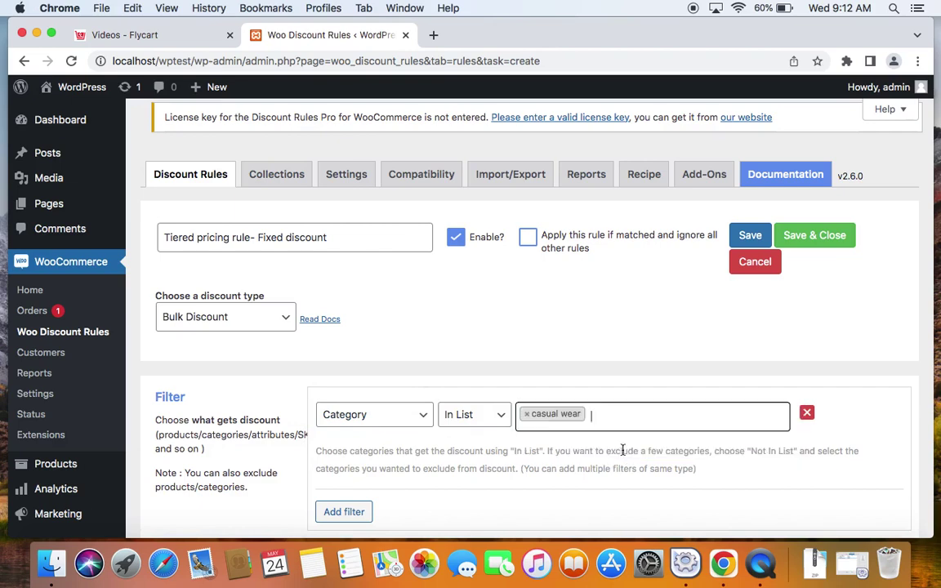
scroll(569, 428, "down", 3)
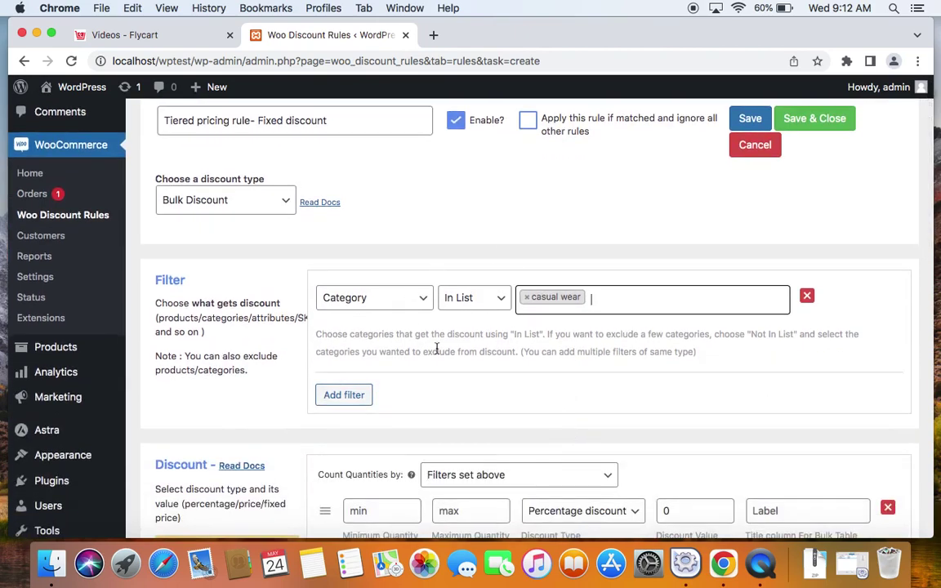
scroll(521, 350, "down", 3)
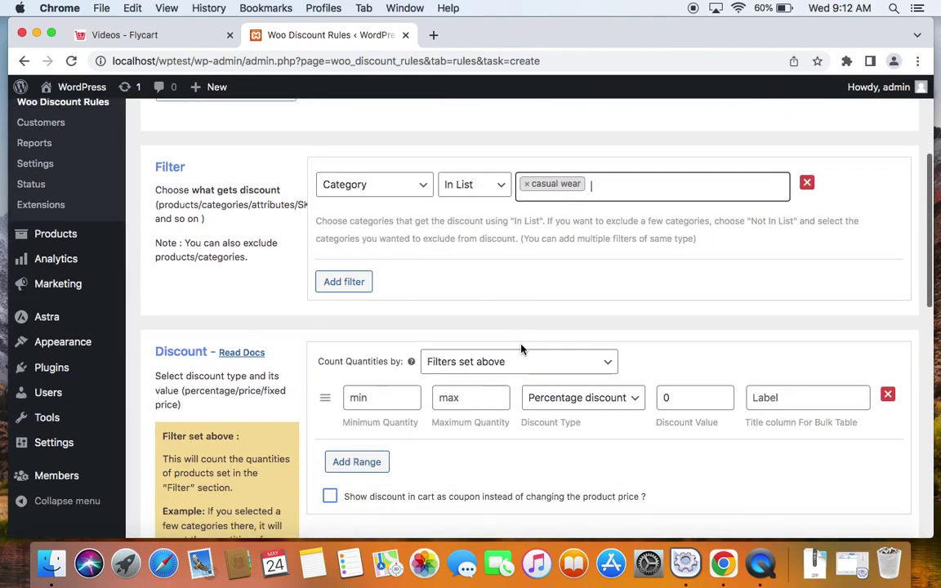
scroll(392, 384, "up", 5)
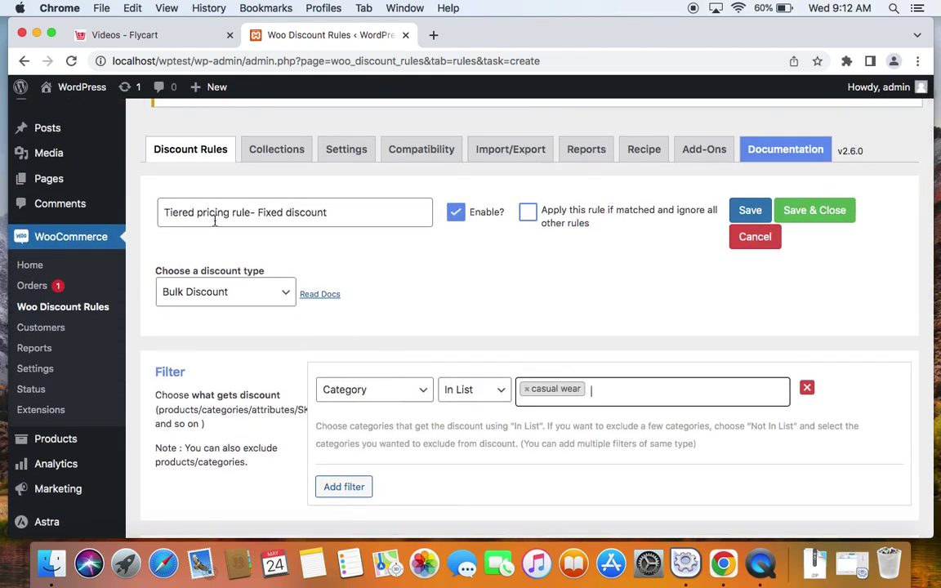
scroll(449, 365, "down", 6)
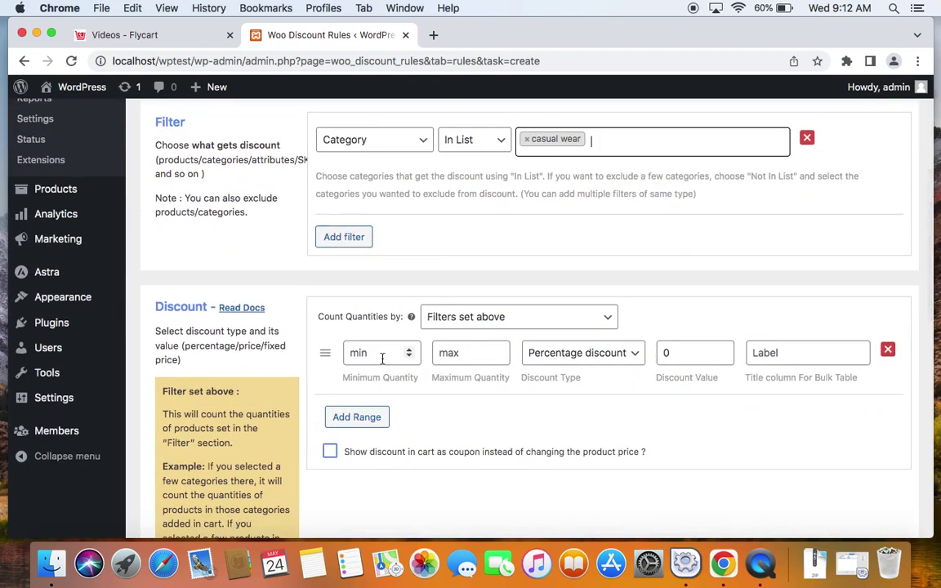
Set the first range to quantity 2–3 with a fixed discount of 5
left_click(381, 356)
left_click(454, 358)
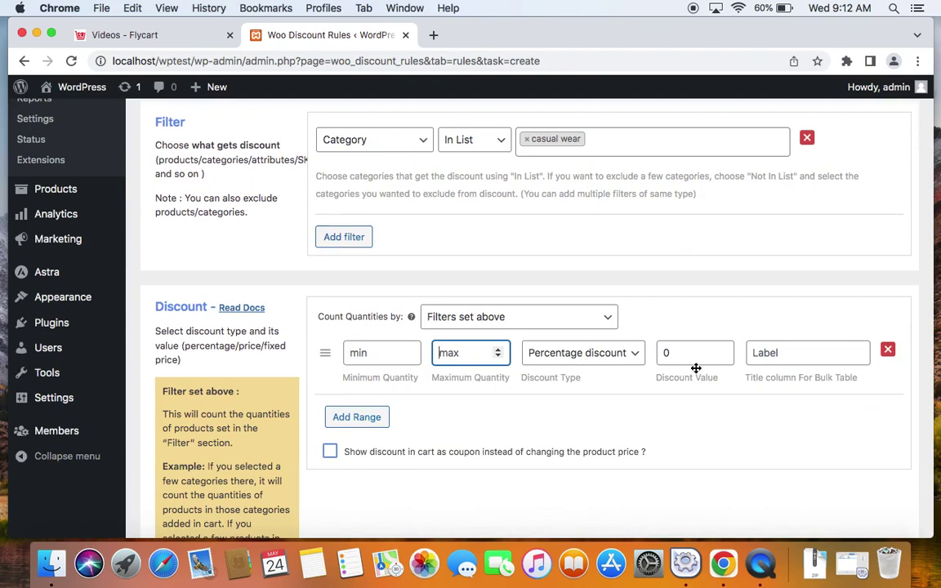
left_click(362, 355)
type("2")
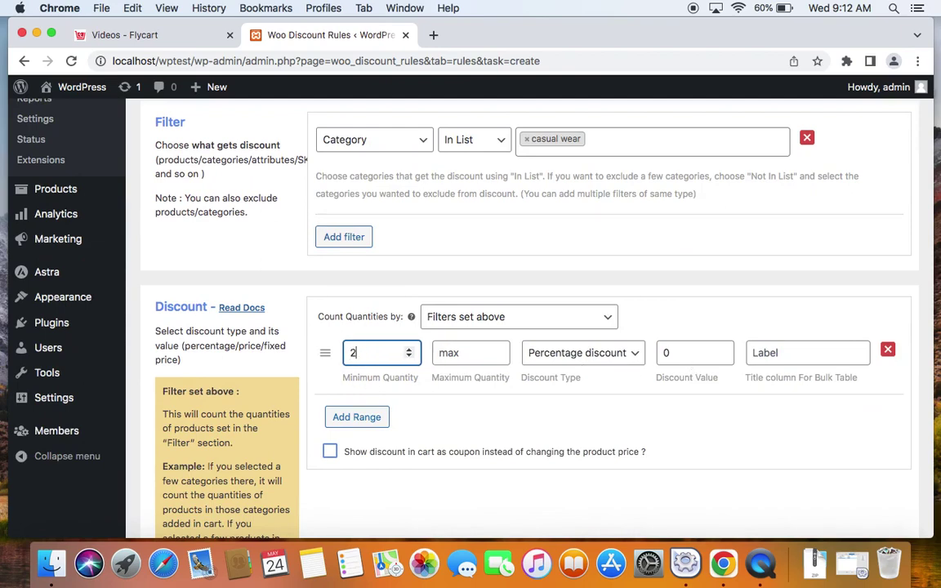
left_click(479, 356)
type("3")
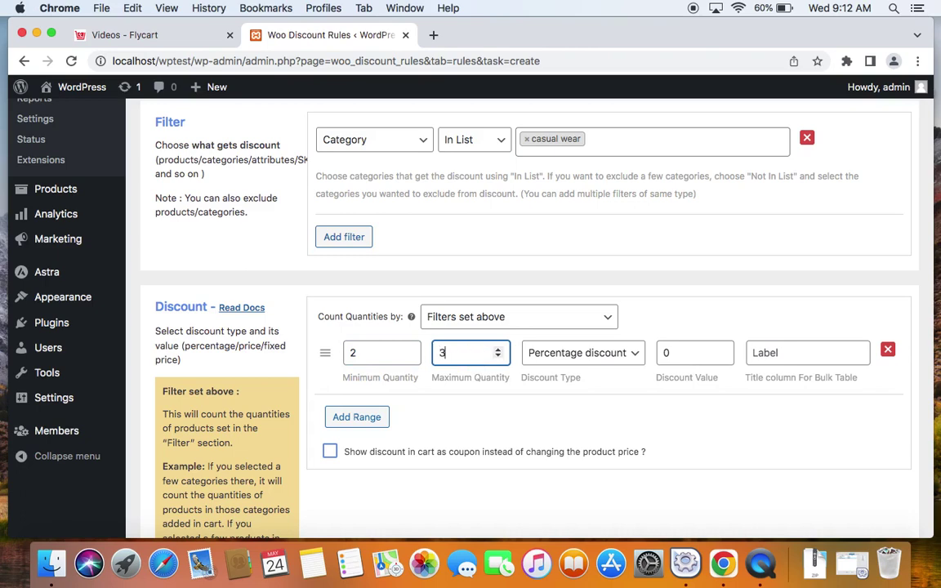
left_click(581, 359)
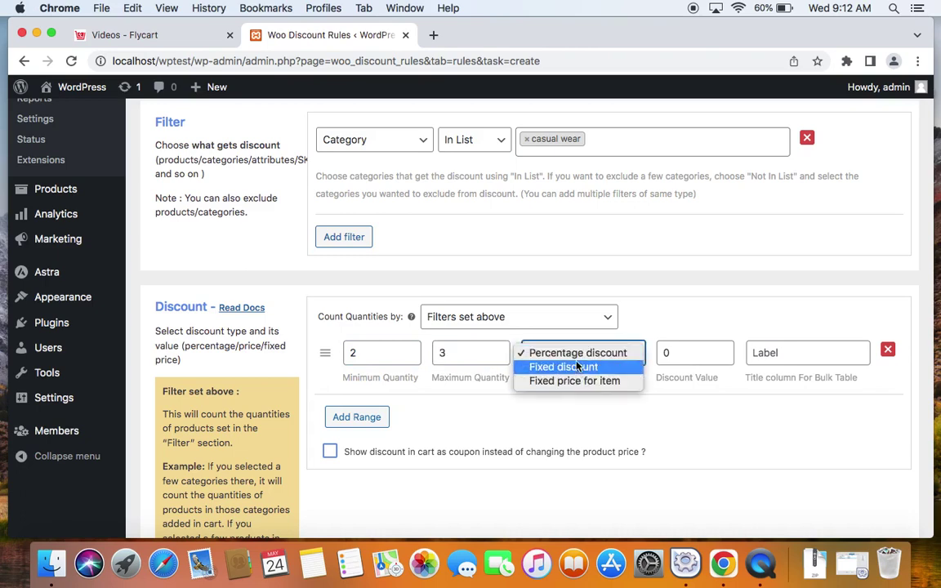
left_click(577, 367)
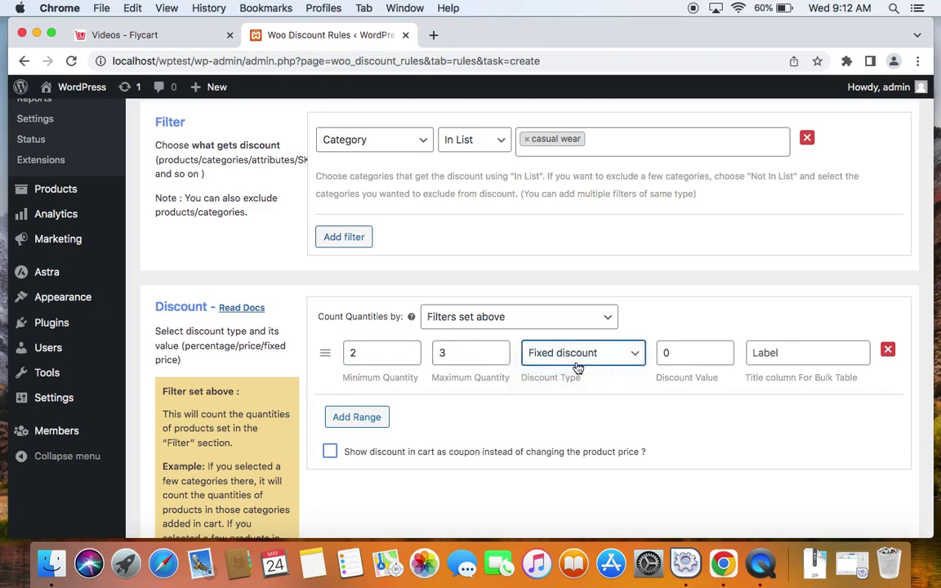
left_click(690, 353)
key("BackSpace")
type("5")
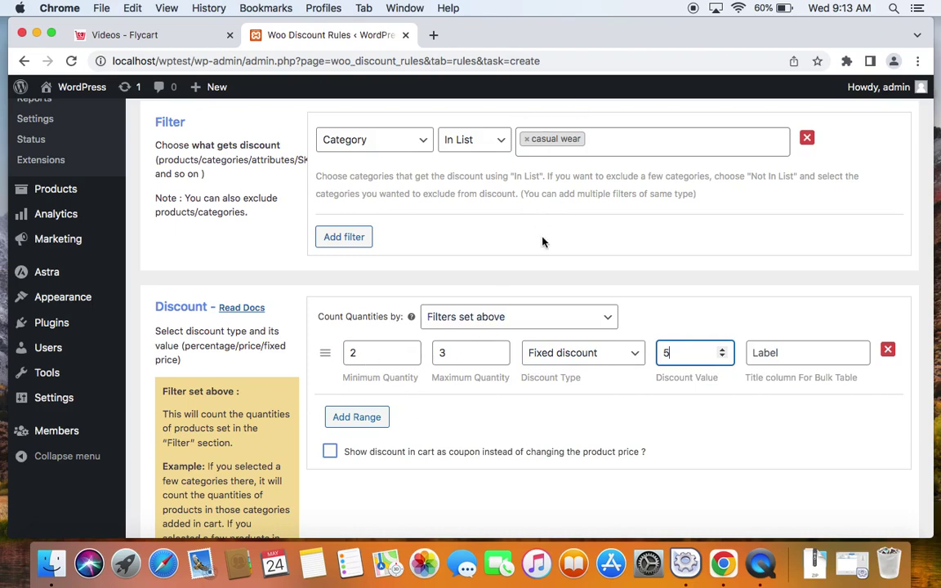
Add a second range for 4–5 items with a fixed discount of 10
left_click(357, 419)
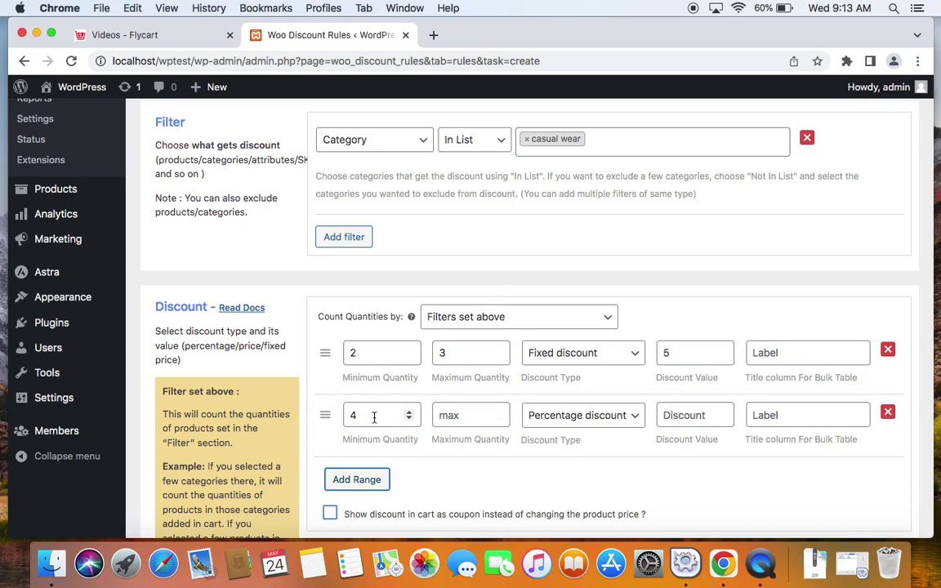
left_click(450, 422)
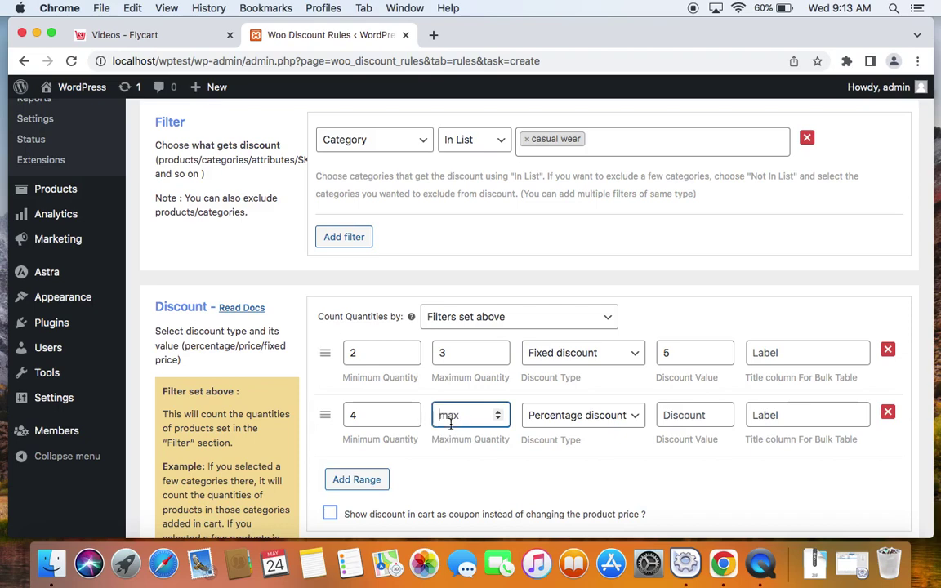
type("5")
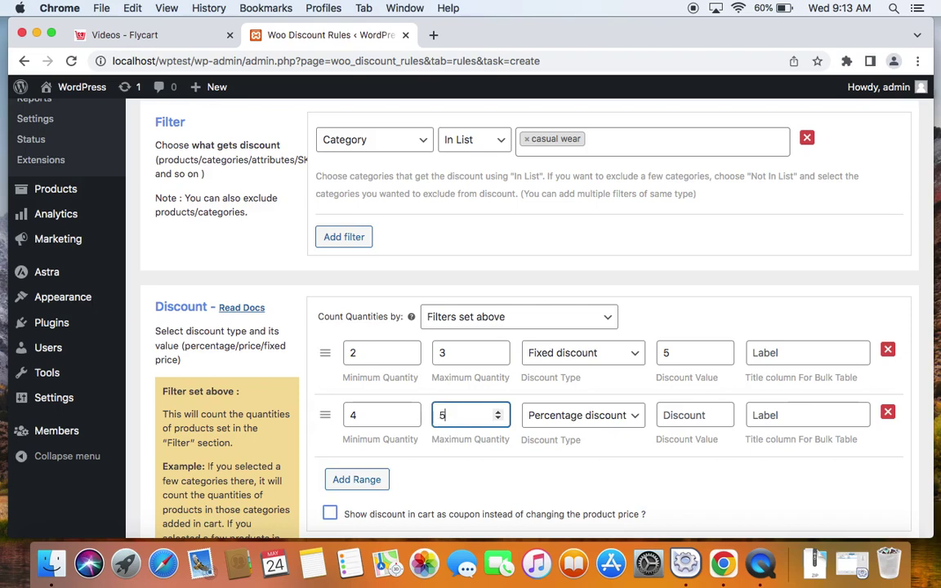
left_click(602, 418)
left_click(563, 429)
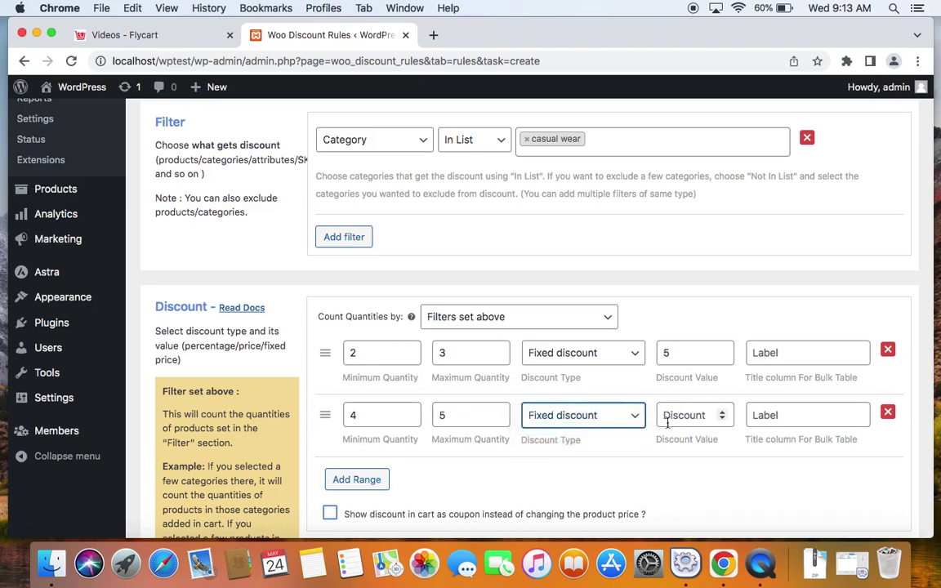
left_click(670, 420)
type("1")
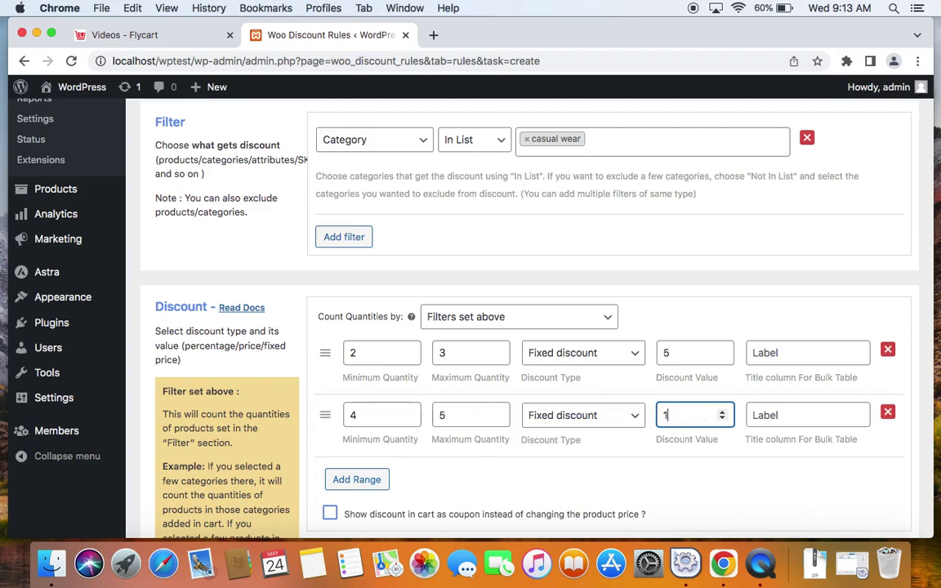
type("0")
scroll(529, 349, "down", 4)
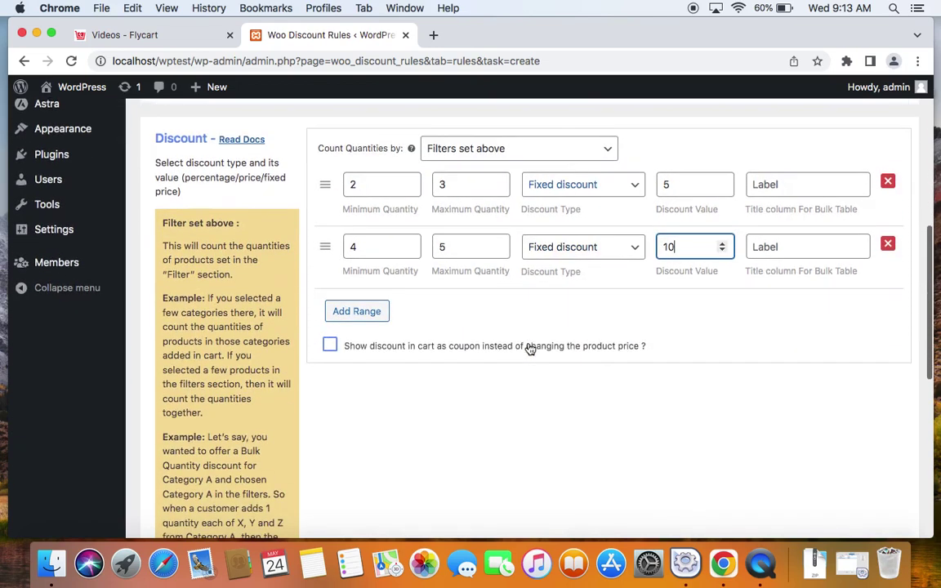
Add a third range giving 6 or more items a fixed discount of 15
left_click(376, 317)
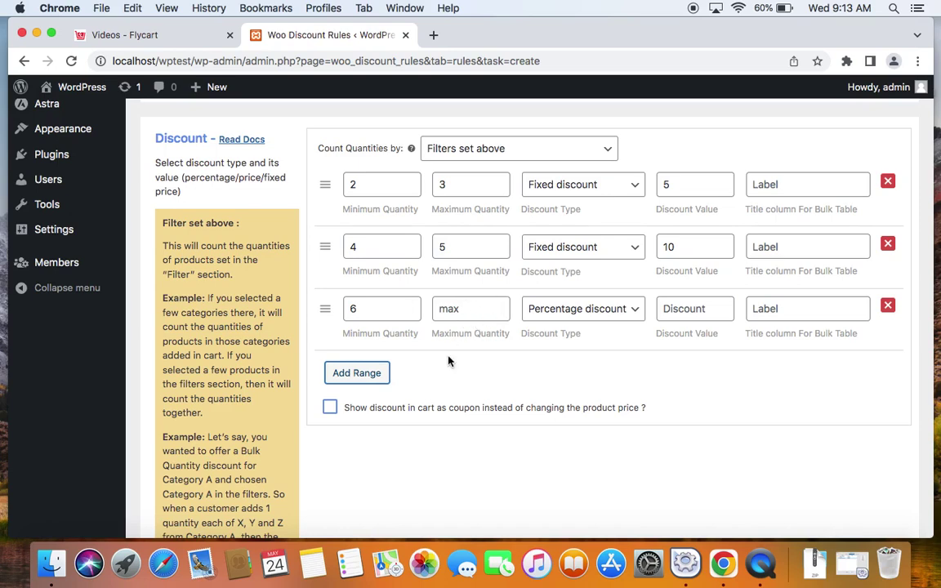
scroll(448, 361, "up", 1)
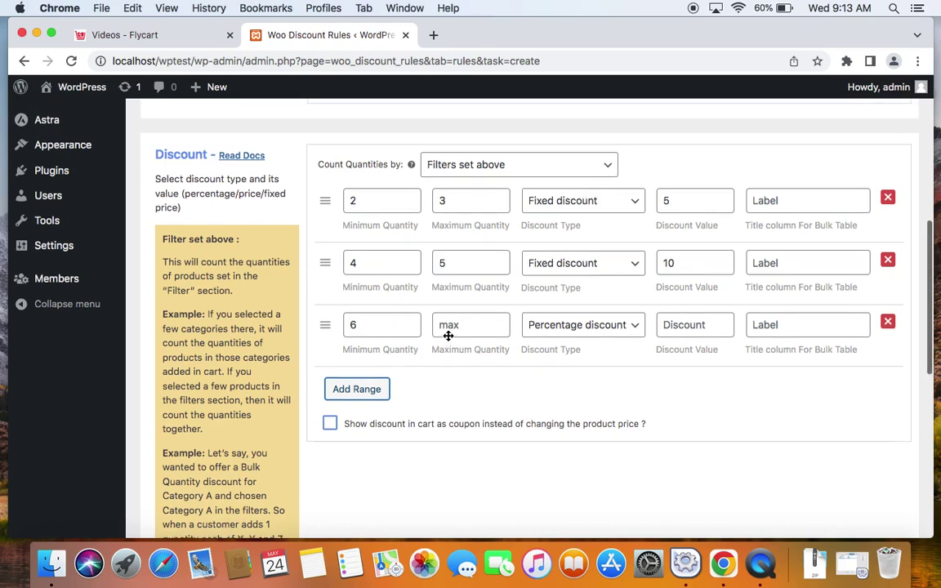
scroll(448, 335, "up", 6)
scroll(542, 248, "down", 5)
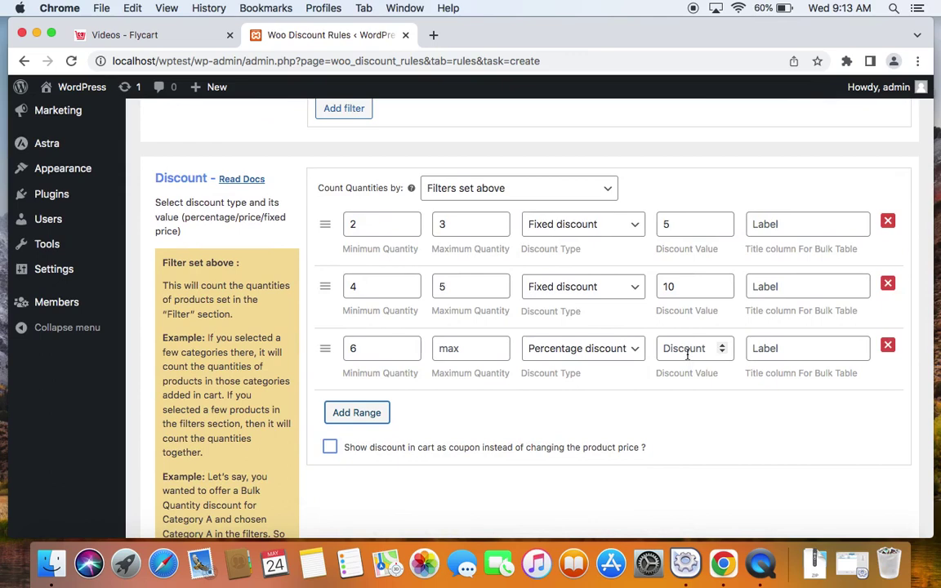
left_click(624, 353)
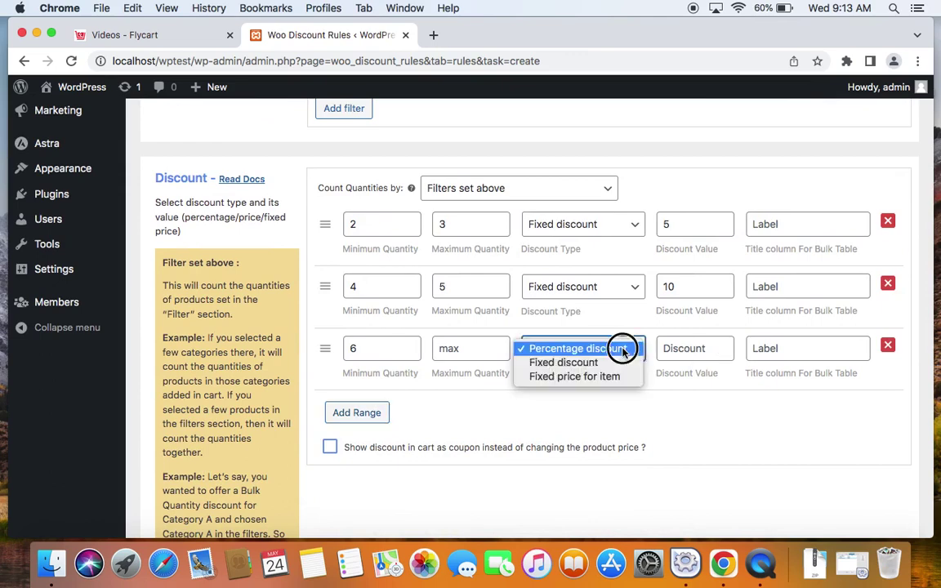
left_click(610, 362)
left_click(700, 353)
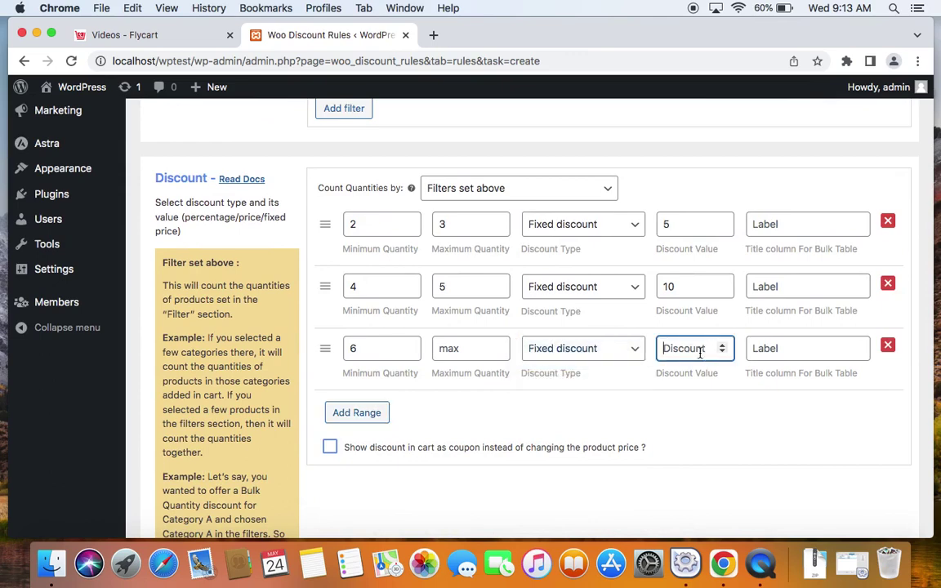
type("15")
Save and close the tiered rule, then open the storefront in a new tab
scroll(542, 360, "up", 10)
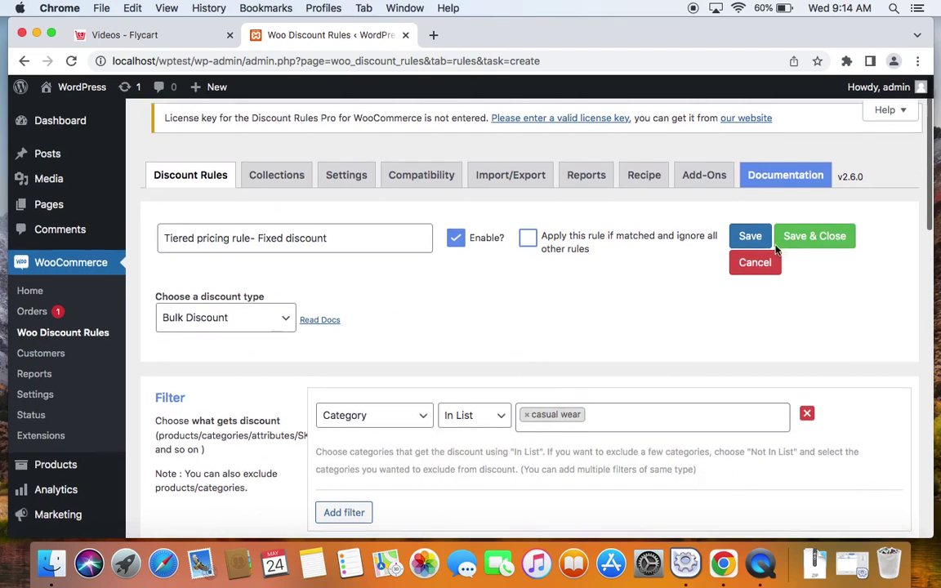
left_click(797, 236)
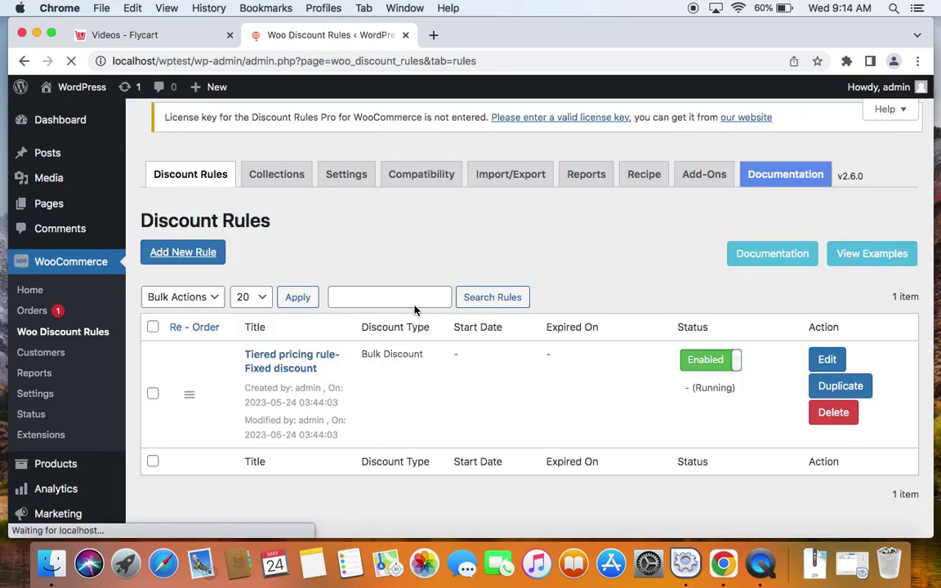
right_click(76, 92)
left_click(96, 96)
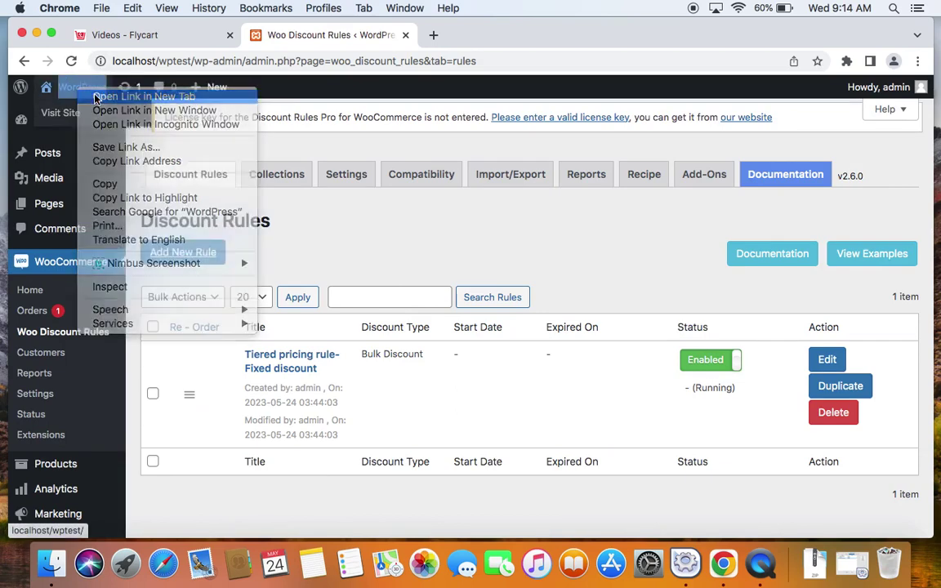
Browse to the casual wear category showing three $45.00 hoodies on sale
left_click(451, 42)
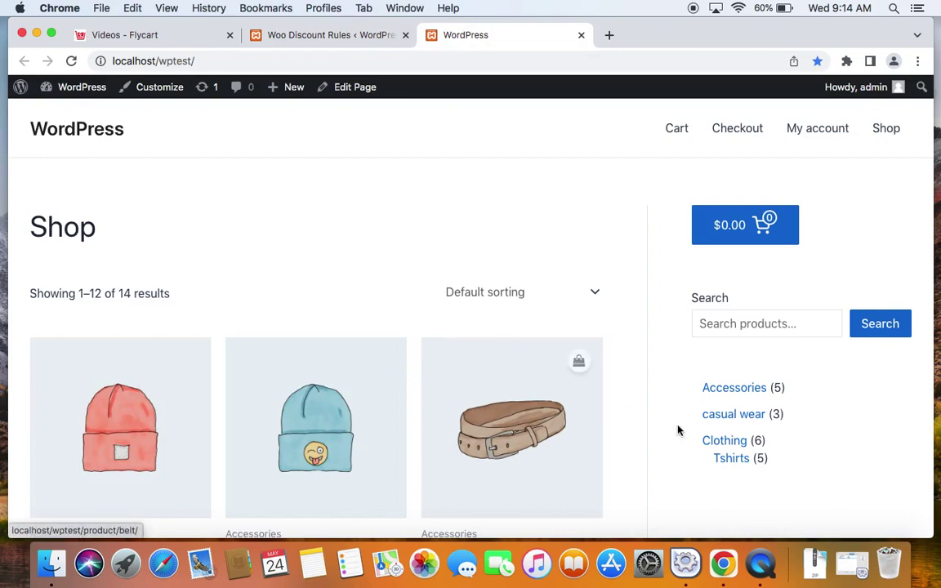
left_click(732, 418)
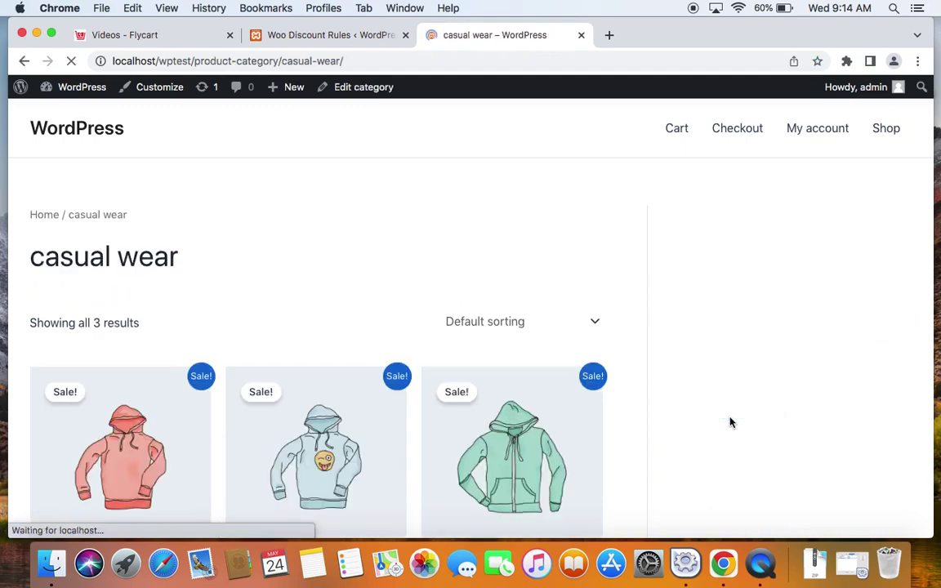
scroll(386, 342, "down", 3)
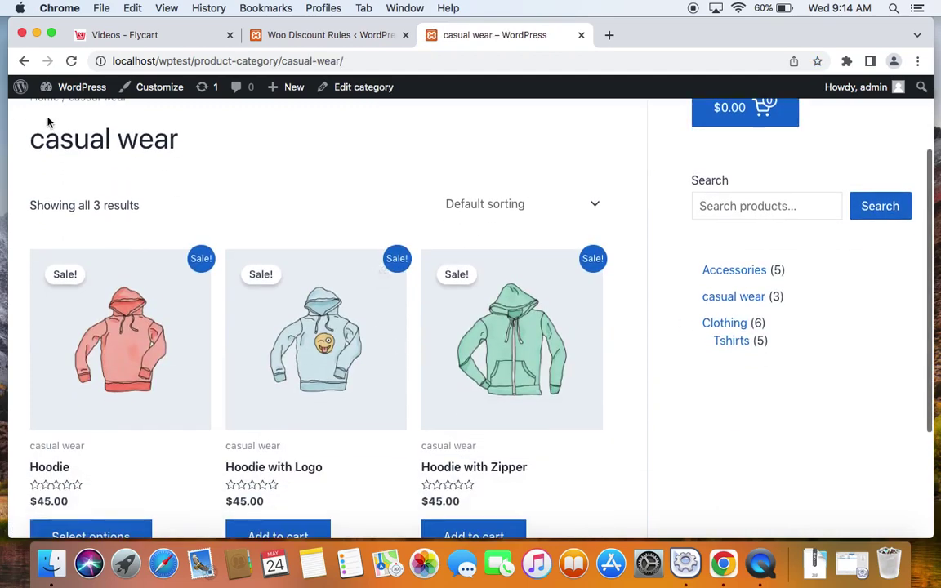
scroll(164, 176, "up", 2)
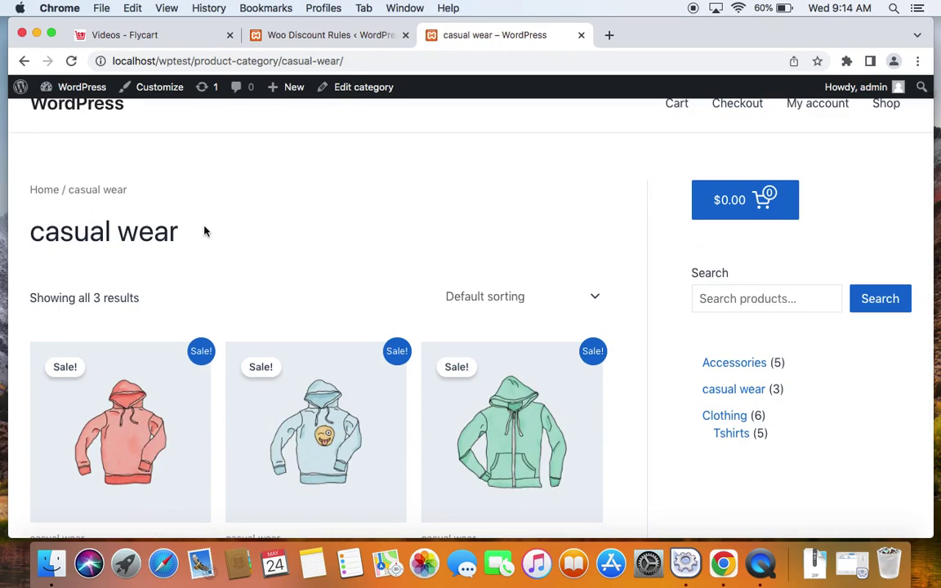
scroll(357, 280, "down", 3)
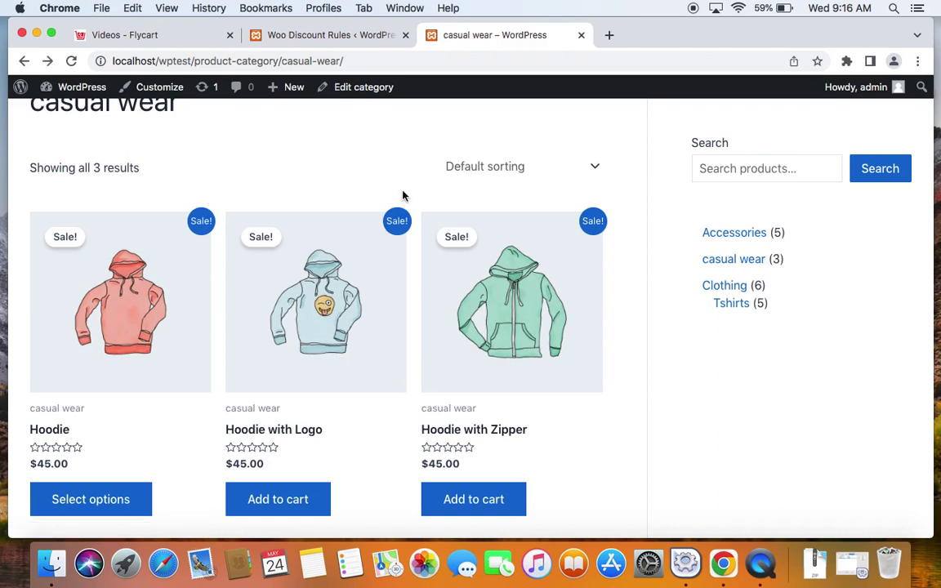
Open Hoodie with Logo and check its tiers: $5, $10, $15 off for 2–3, 4–5, 6+ items
left_click(316, 325)
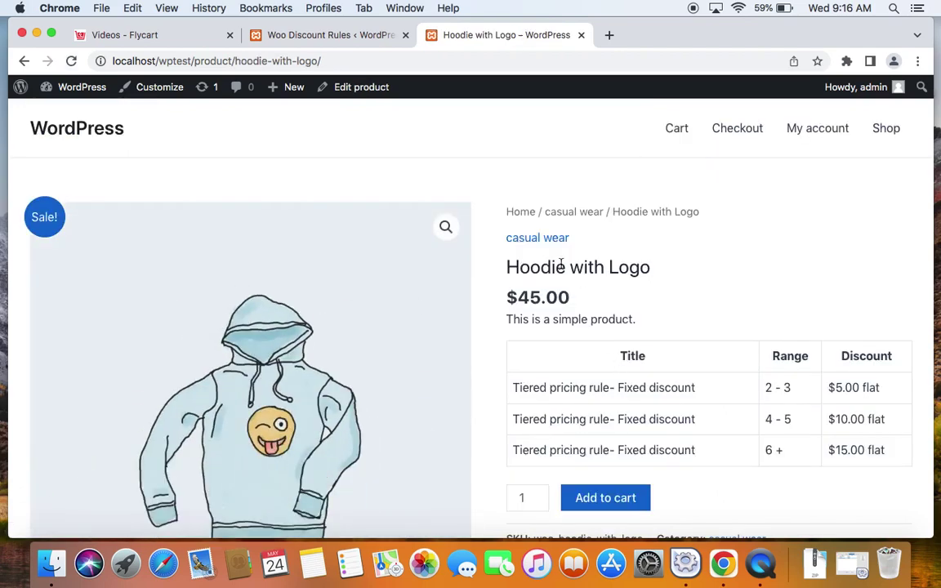
scroll(535, 315, "down", 2)
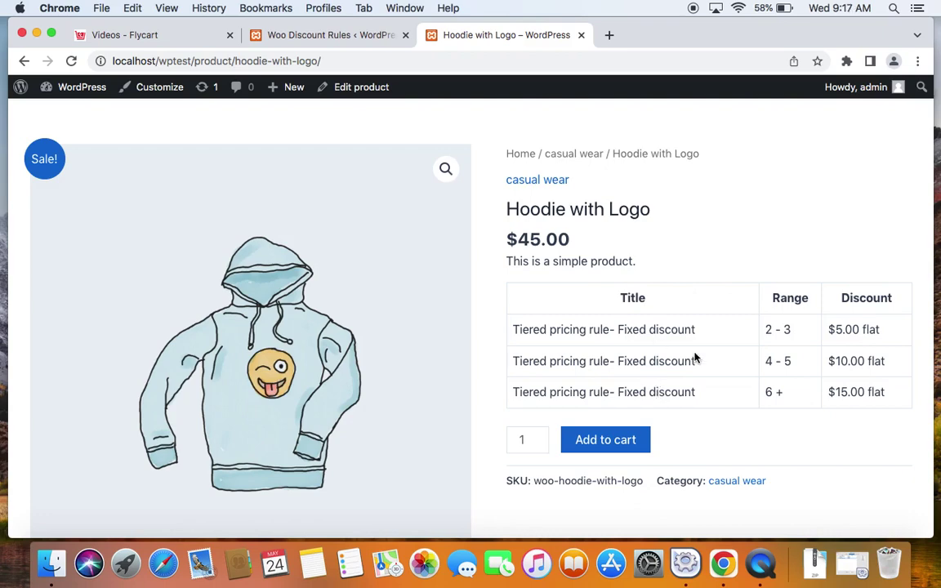
Review the plugin's Show discount table settings against the Hoodie with Logo product page
left_click(364, 35)
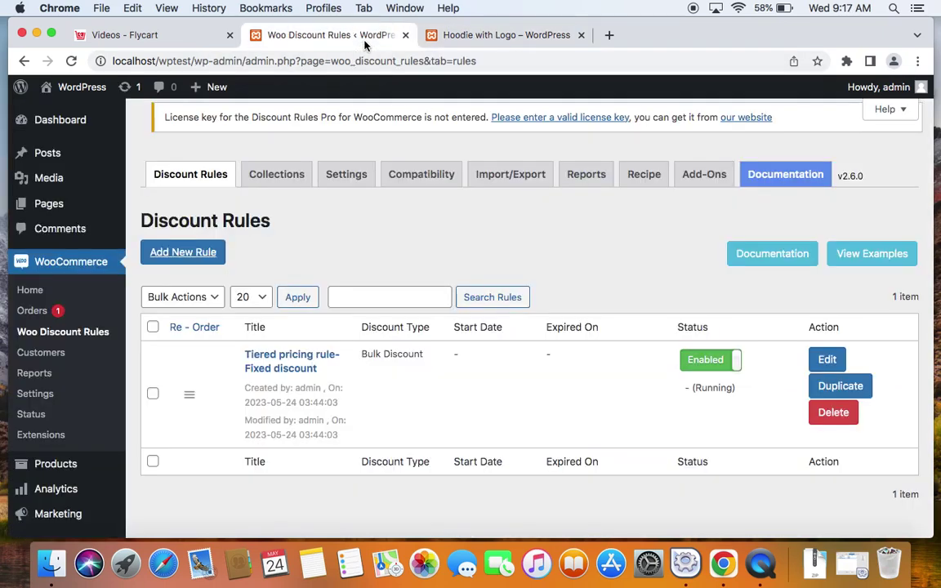
left_click(353, 176)
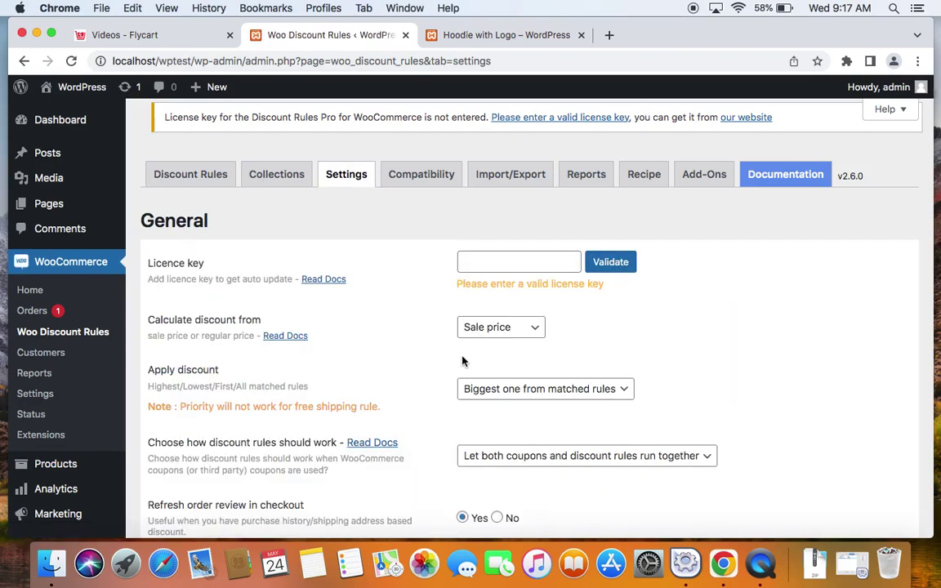
scroll(462, 360, "down", 10)
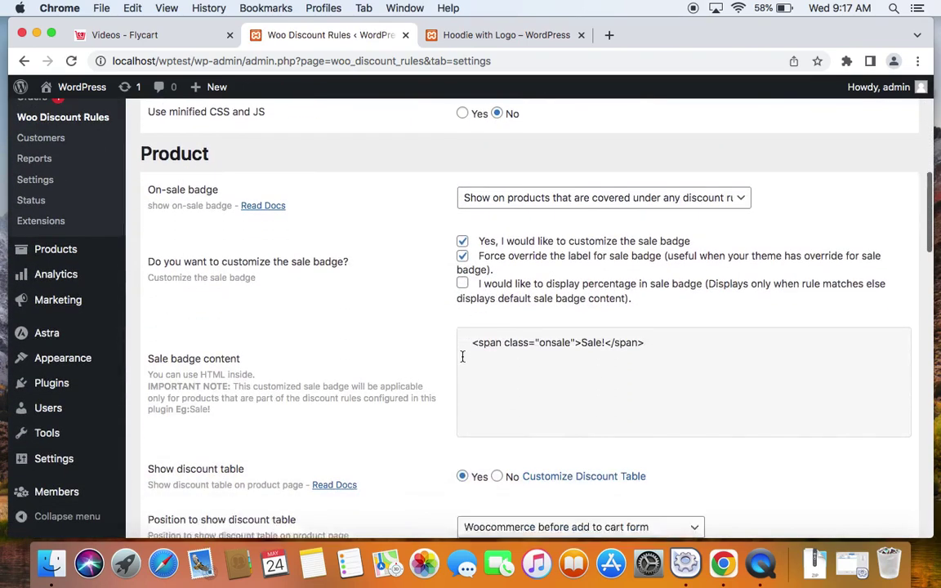
scroll(463, 357, "down", 4)
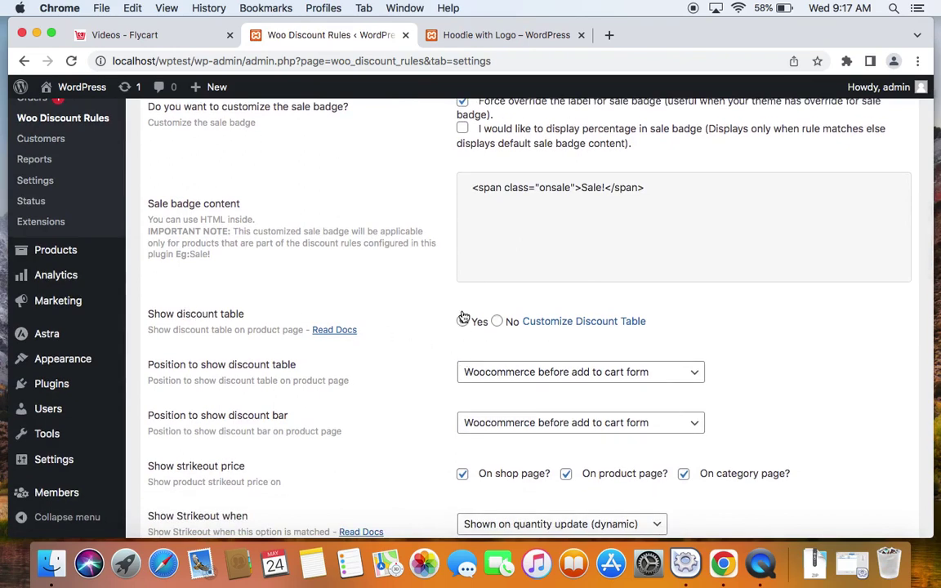
left_click(481, 36)
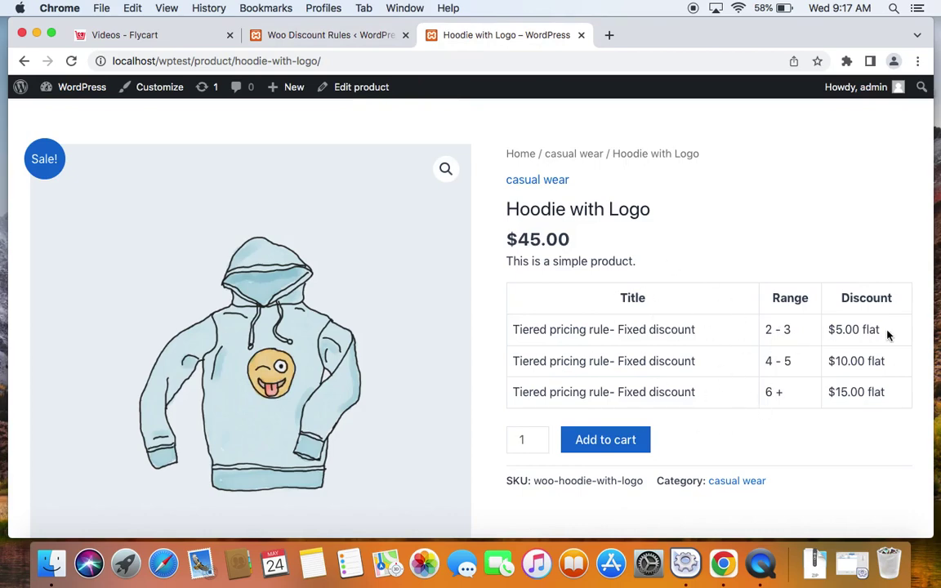
left_click(296, 33)
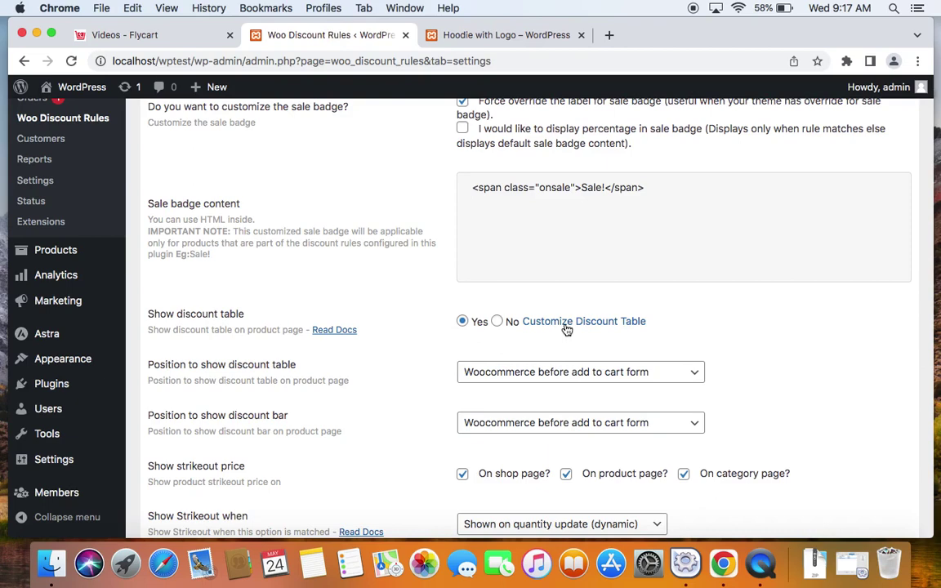
left_click(494, 35)
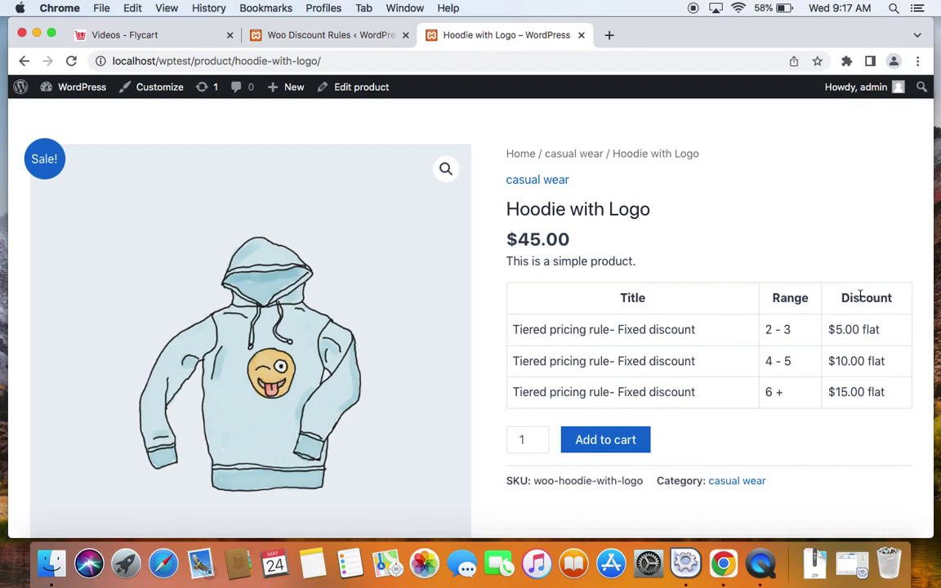
left_click(361, 34)
Open the Discount Rules list in a separate tab and switch to it
scroll(197, 196, "up", 10)
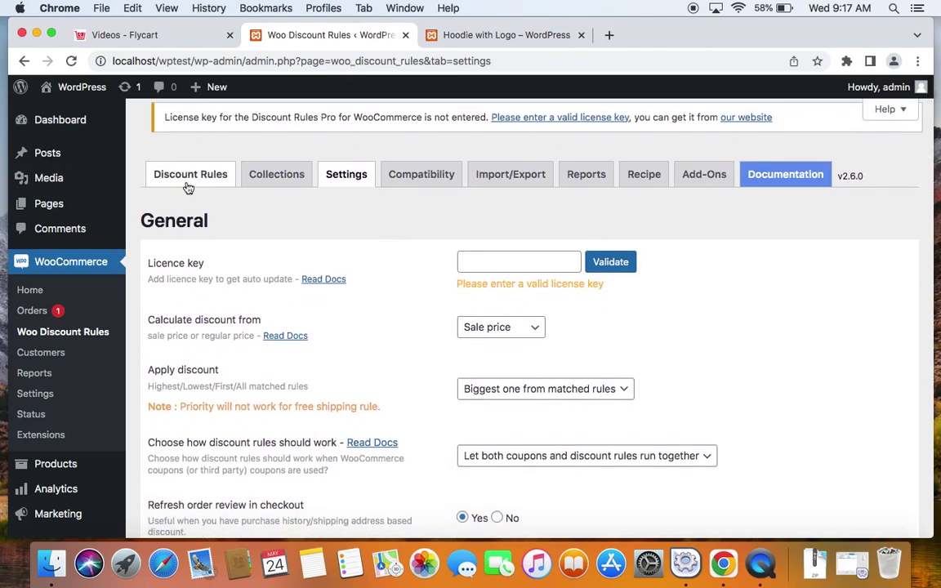
right_click(188, 181)
left_click(214, 187)
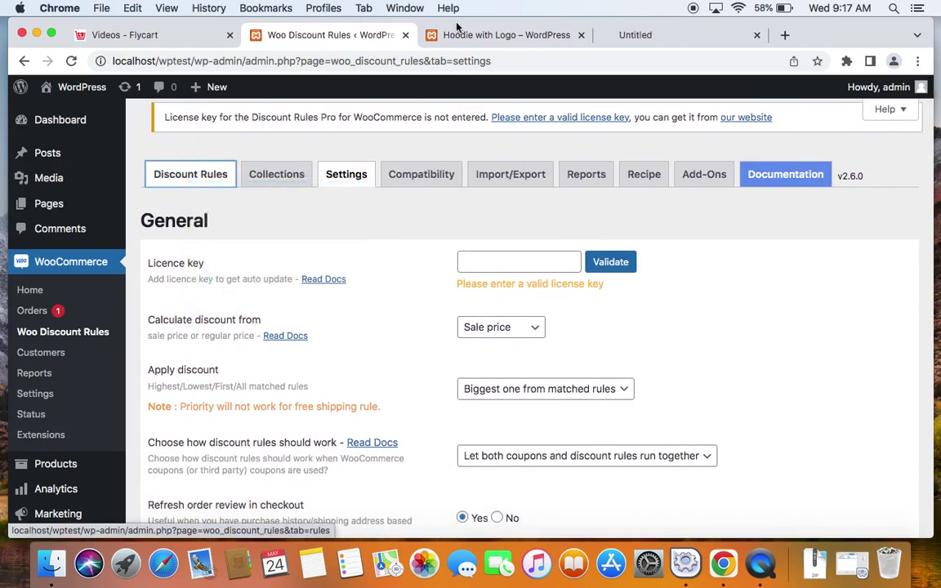
left_click(636, 45)
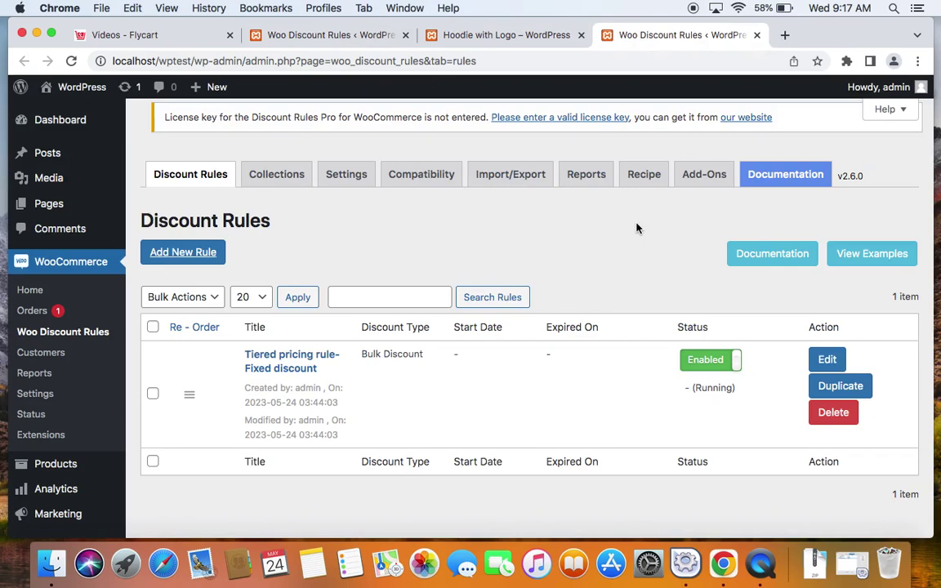
Inspect the tiered rule's ranges and first-tier label, then return to the Hoodie with Logo page
left_click(821, 361)
scroll(583, 291, "down", 8)
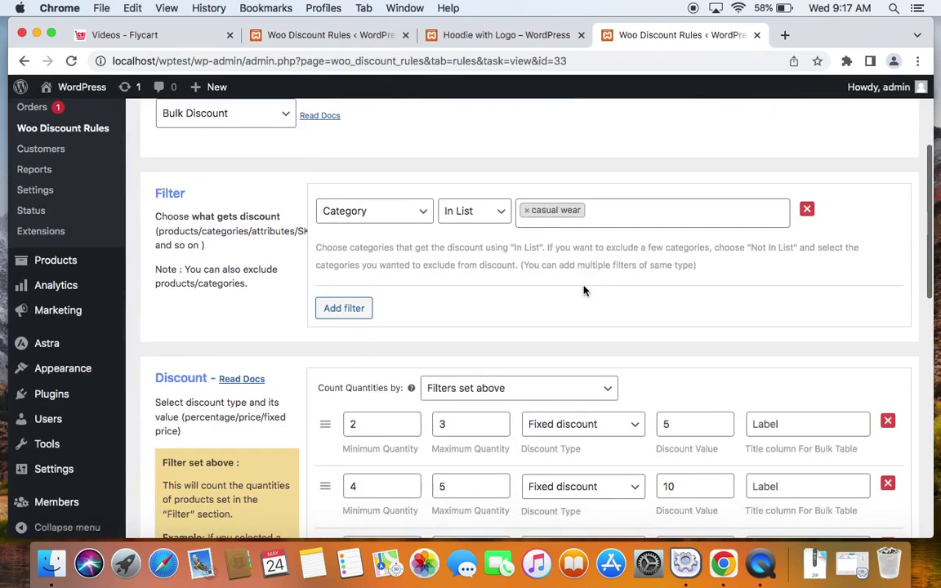
scroll(583, 290, "down", 1)
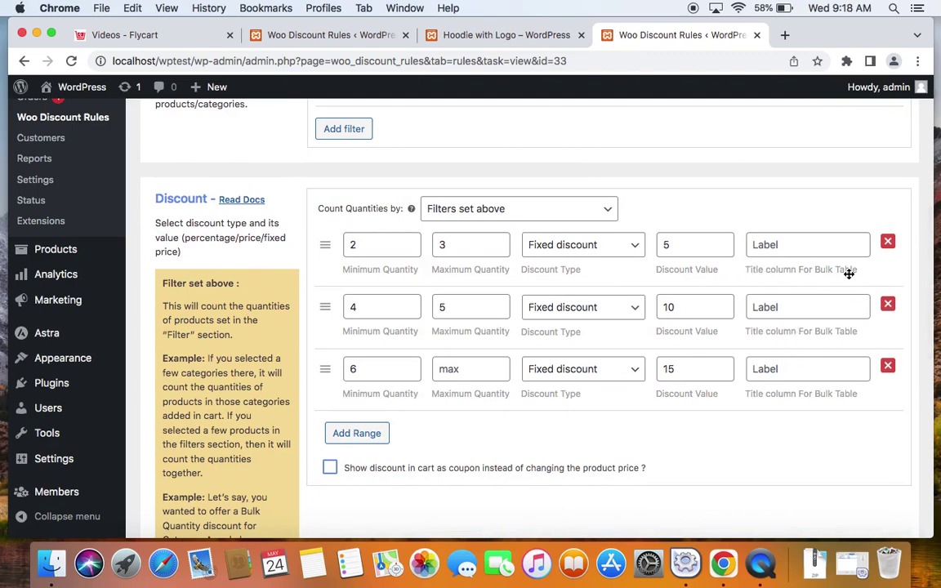
left_click(775, 245)
left_click(786, 203)
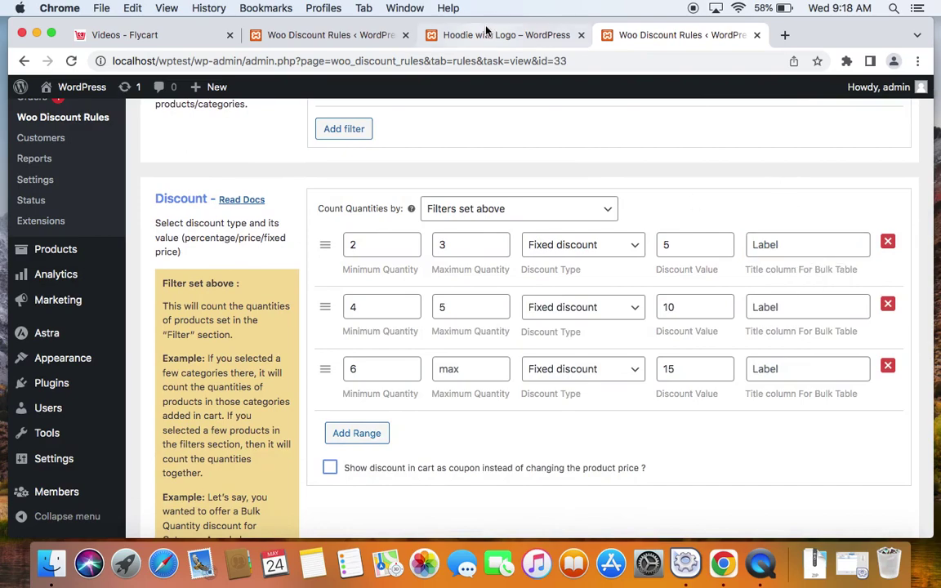
scroll(525, 168, "up", 5)
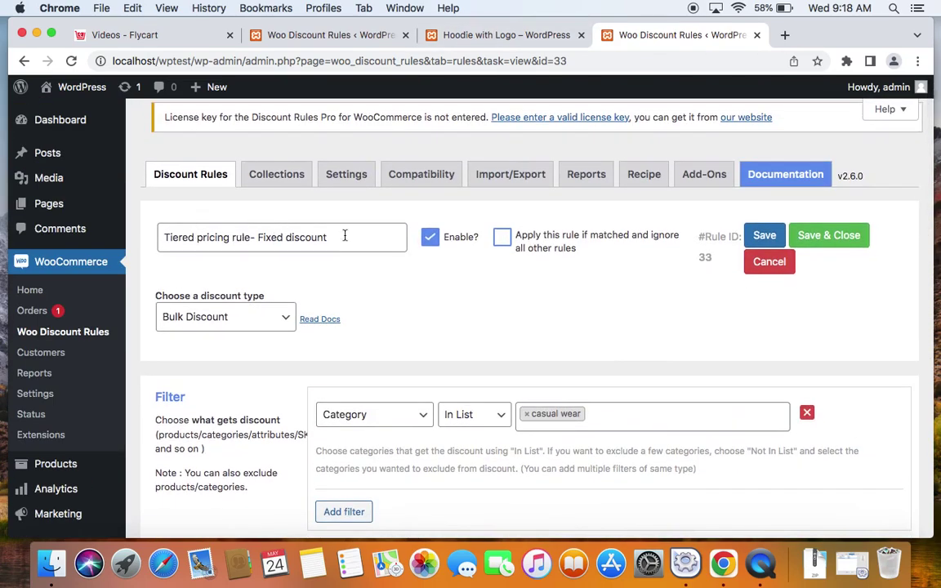
scroll(657, 331, "down", 4)
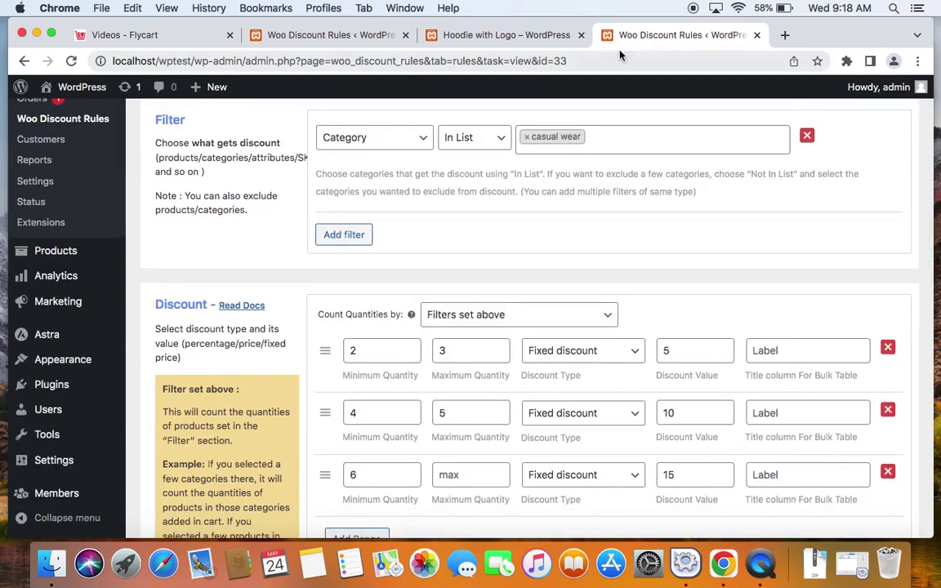
left_click(551, 35)
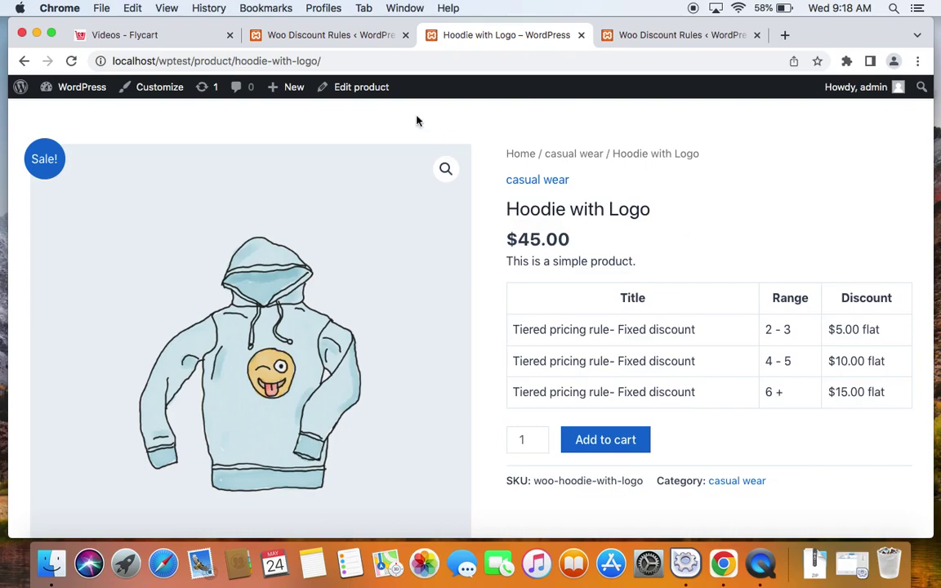
In the Settings tab's discount table customisation, untick the Title column
left_click(359, 31)
scroll(466, 394, "down", 3)
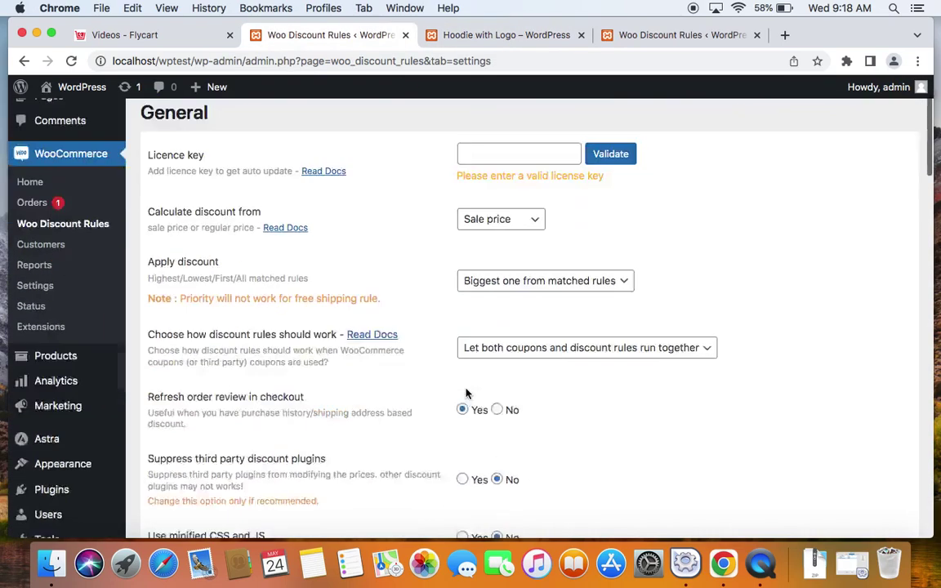
scroll(466, 394, "down", 10)
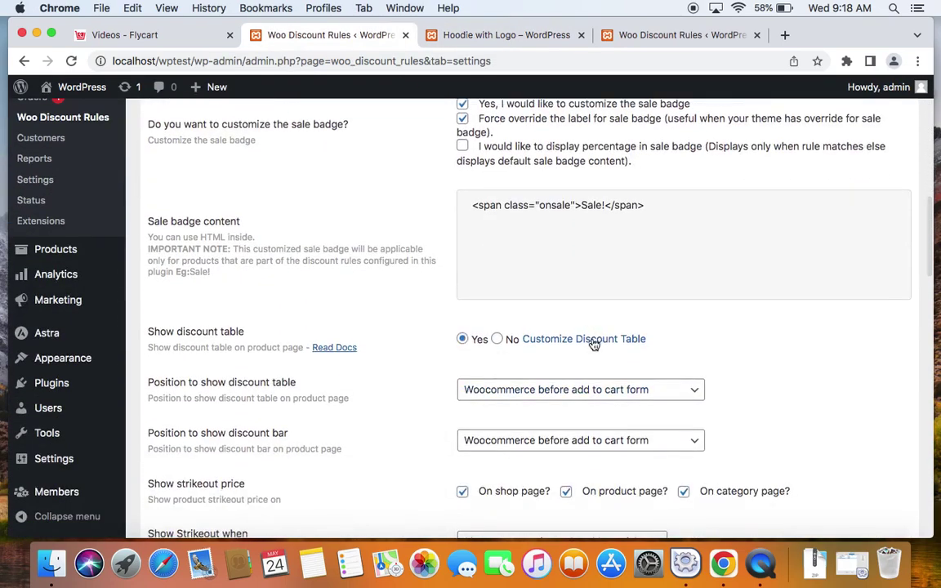
left_click(593, 343)
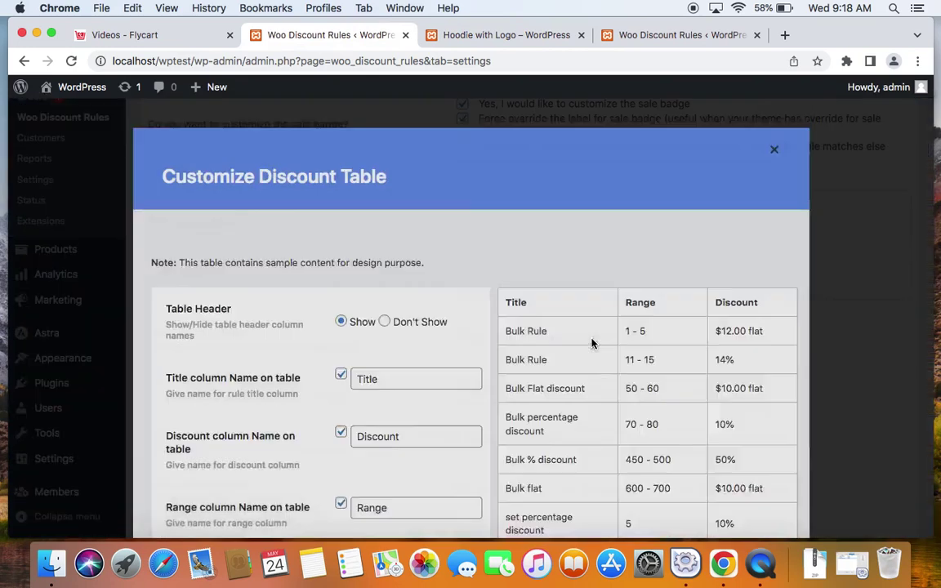
scroll(474, 333, "down", 5)
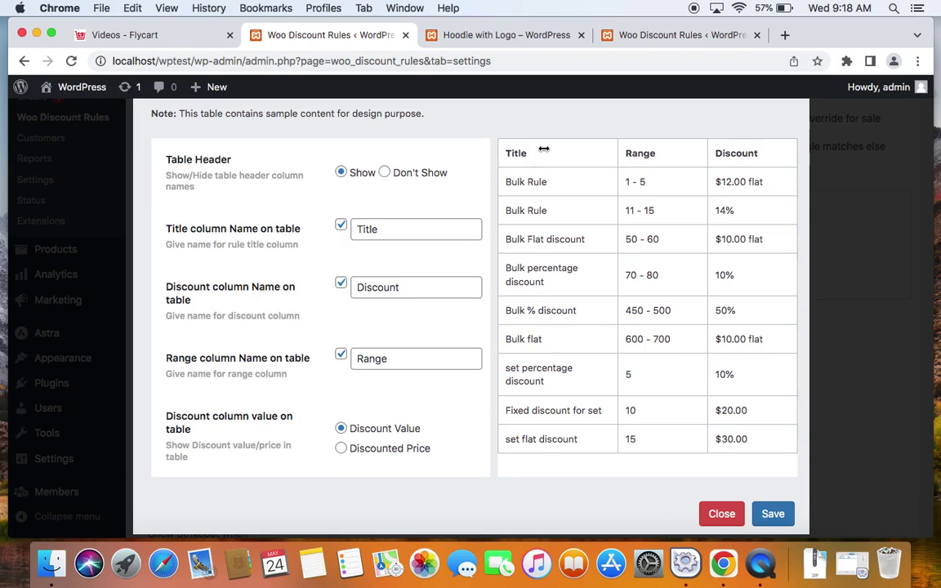
left_click(342, 227)
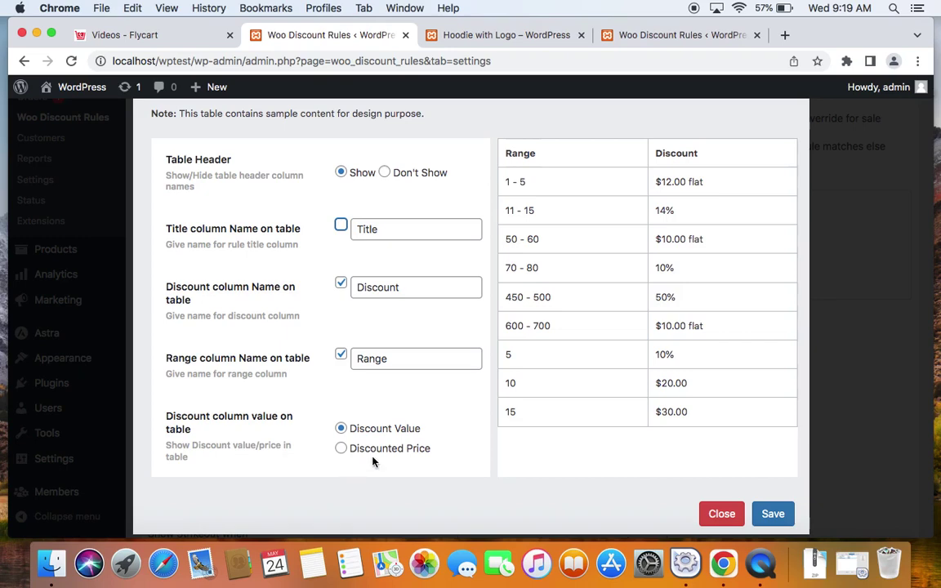
Keep the Discount column showing discount values rather than discounted prices, and save the customisation
left_click(485, 35)
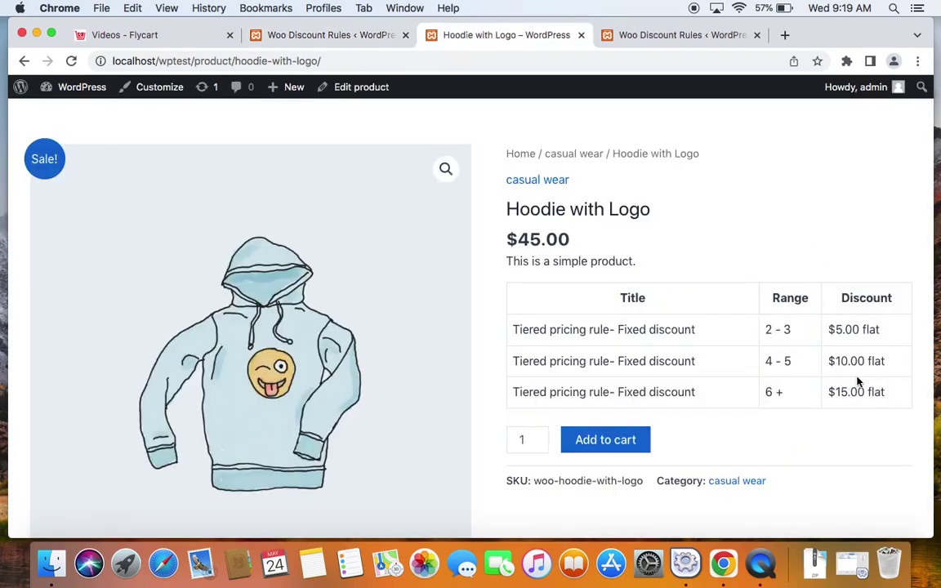
left_click(338, 38)
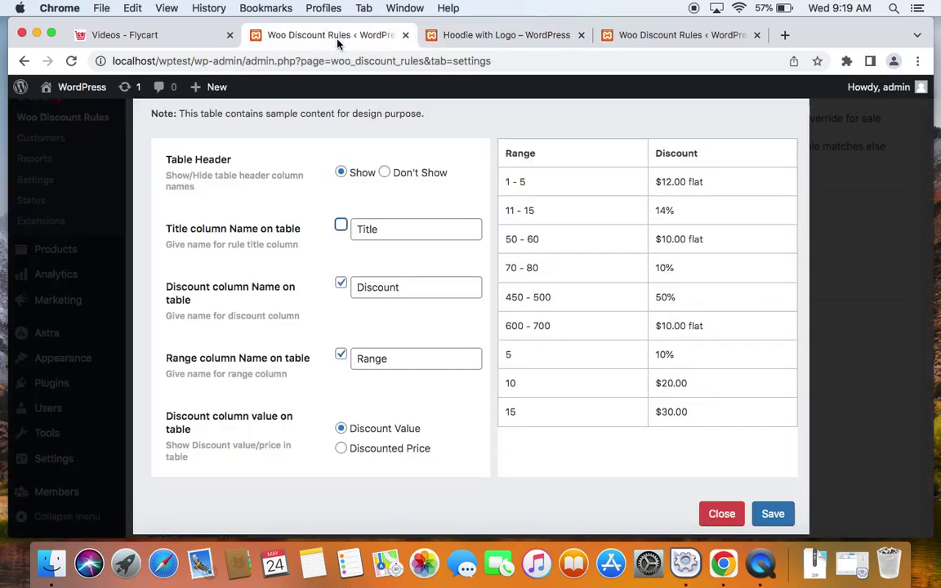
left_click(342, 449)
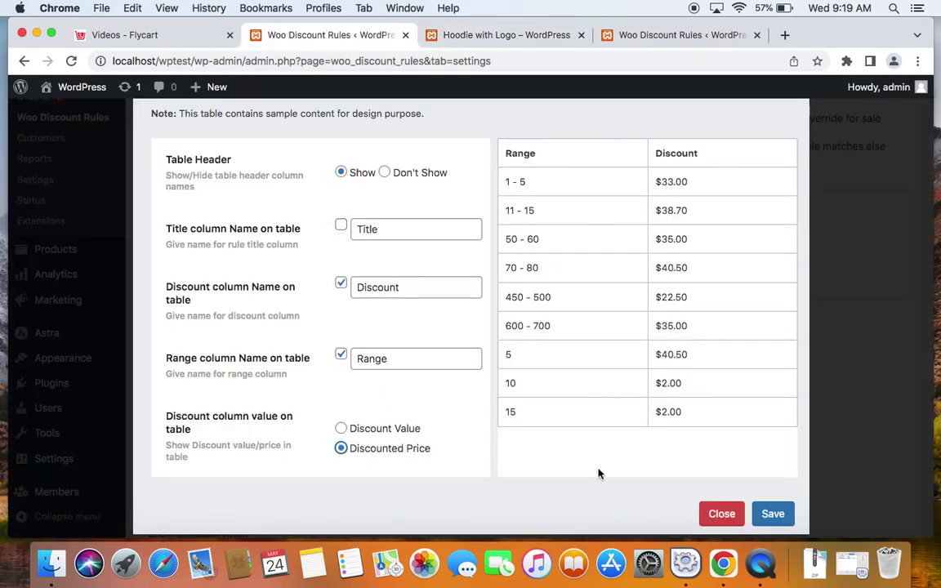
left_click(341, 429)
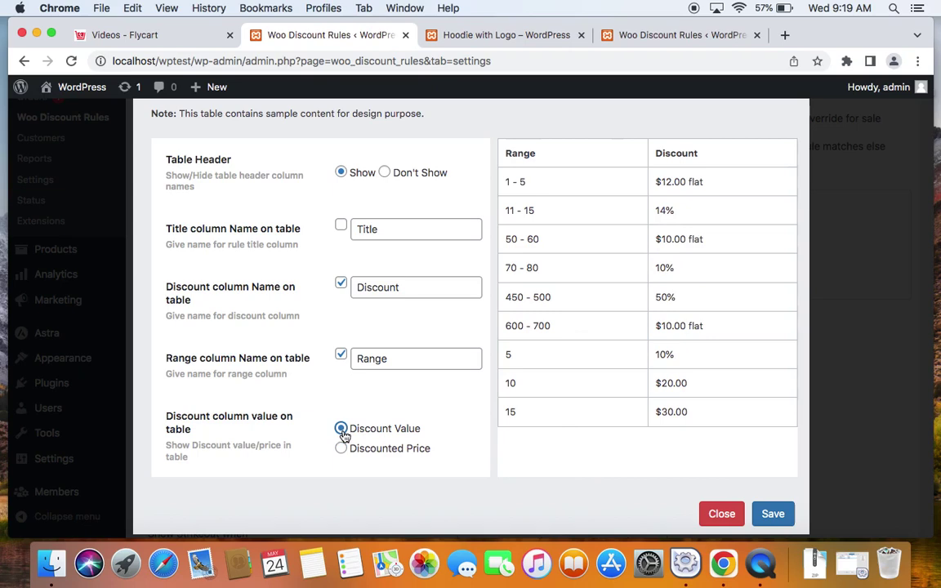
left_click(788, 516)
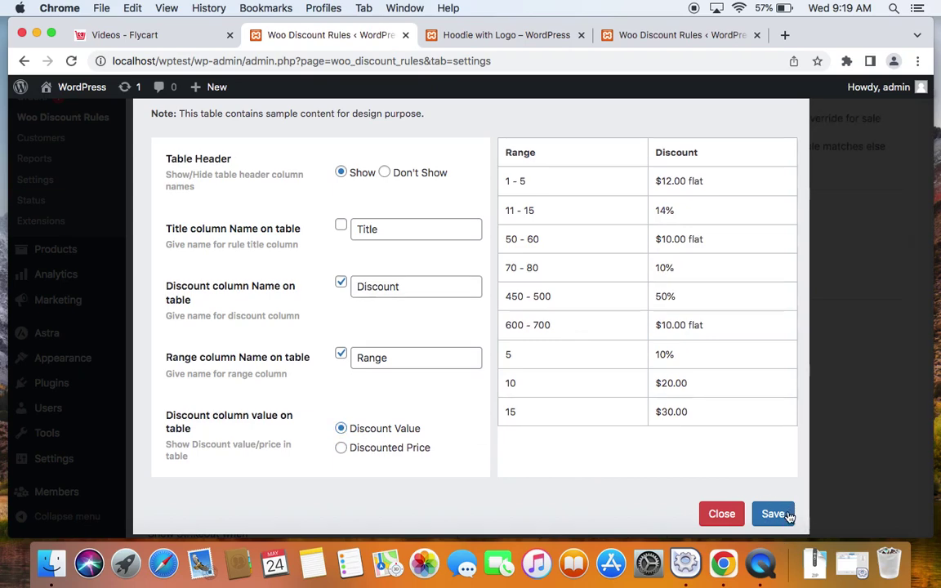
left_click(783, 516)
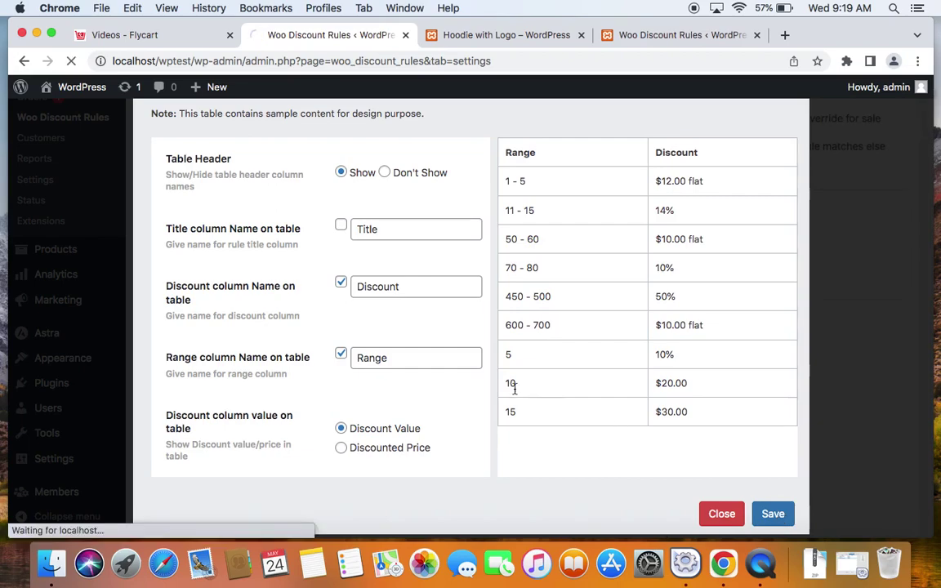
Save the plugin settings and reload the Hoodie with Logo page, leaving only Range and Discount columns
scroll(504, 384, "down", 20)
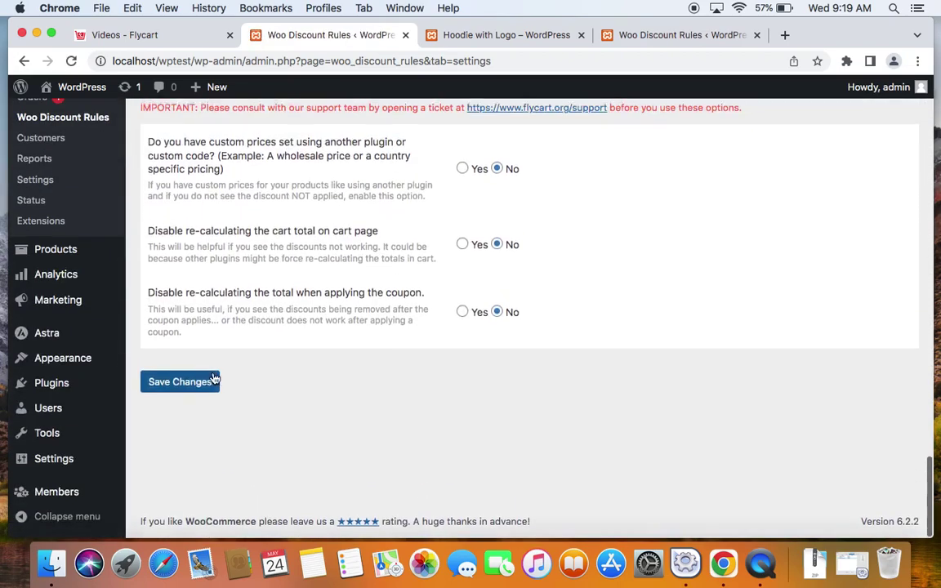
left_click(180, 383)
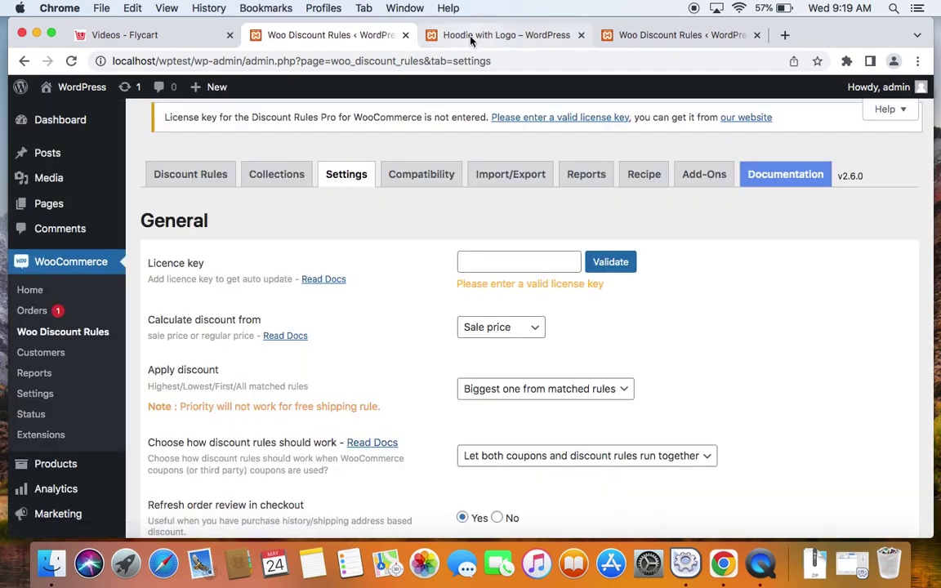
left_click(471, 41)
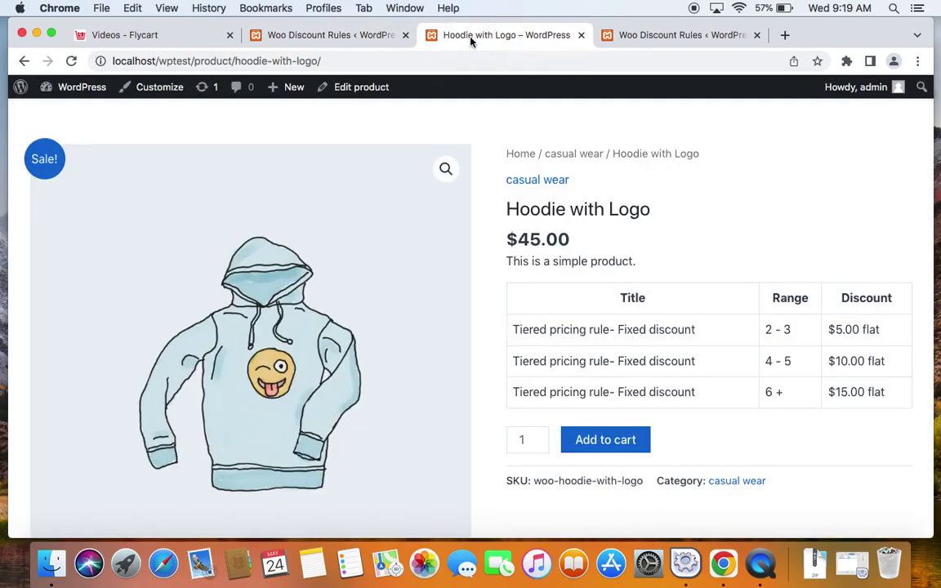
right_click(734, 201)
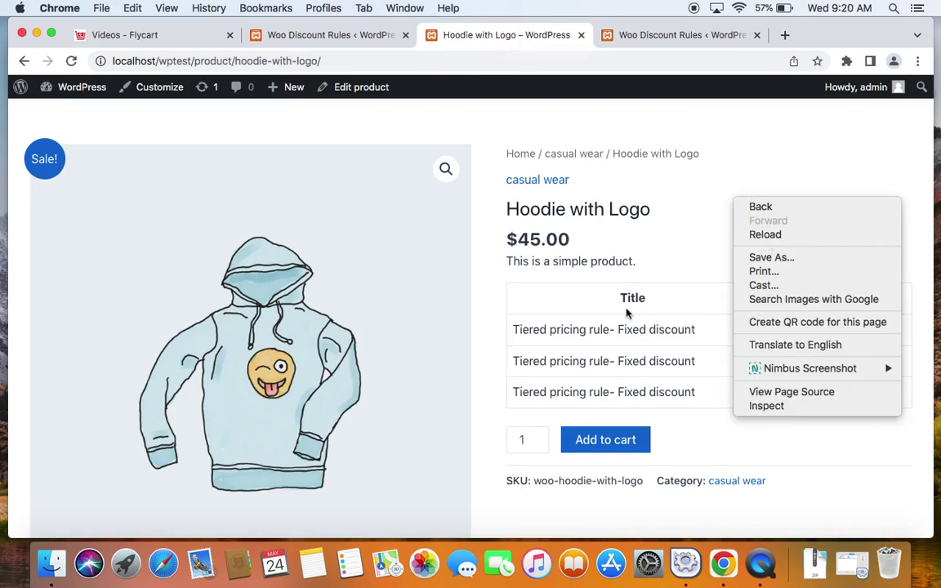
left_click(758, 235)
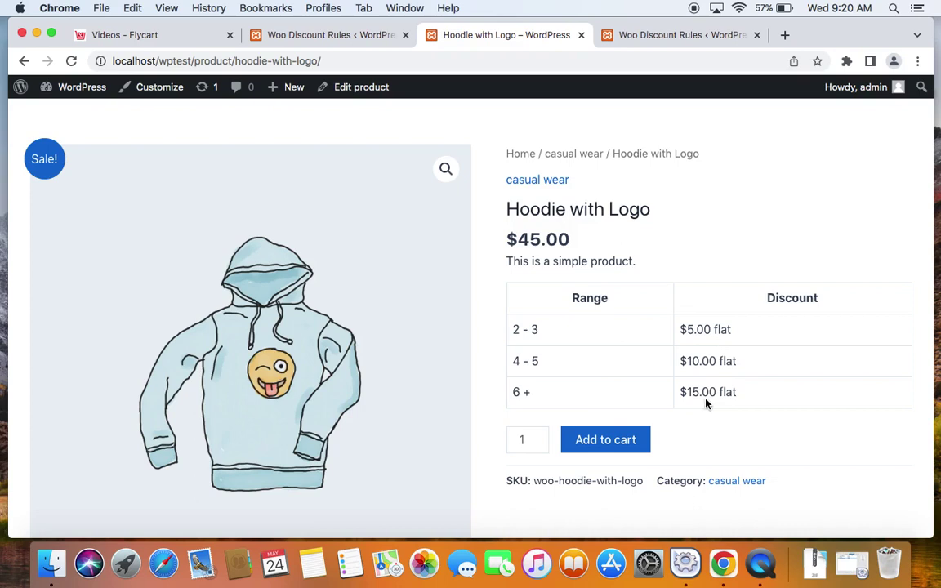
Raise the hoodie quantity from 1 to 6, watching the price drop past $40.00 to $30.00
left_click(538, 438)
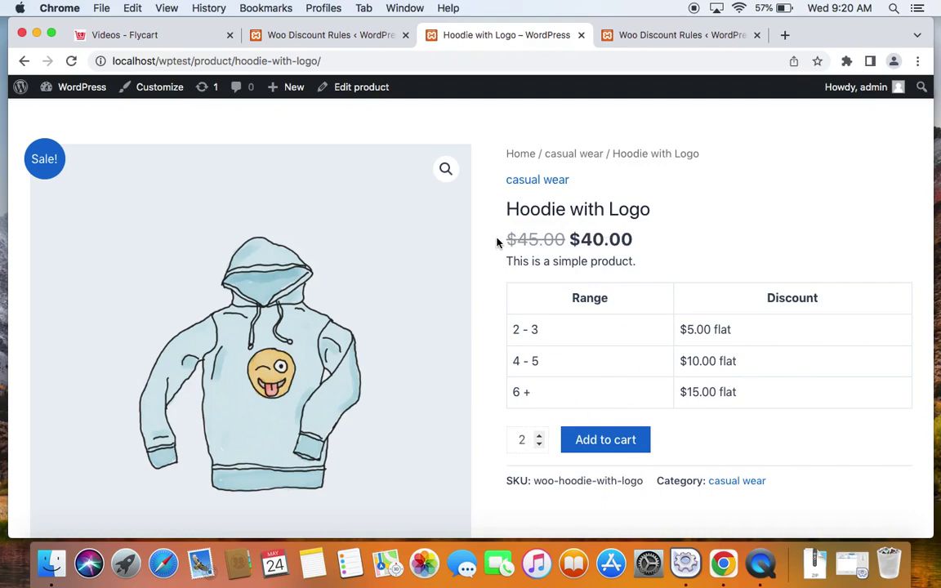
left_click_drag(498, 237, 636, 246)
left_click(621, 215)
left_click(637, 246)
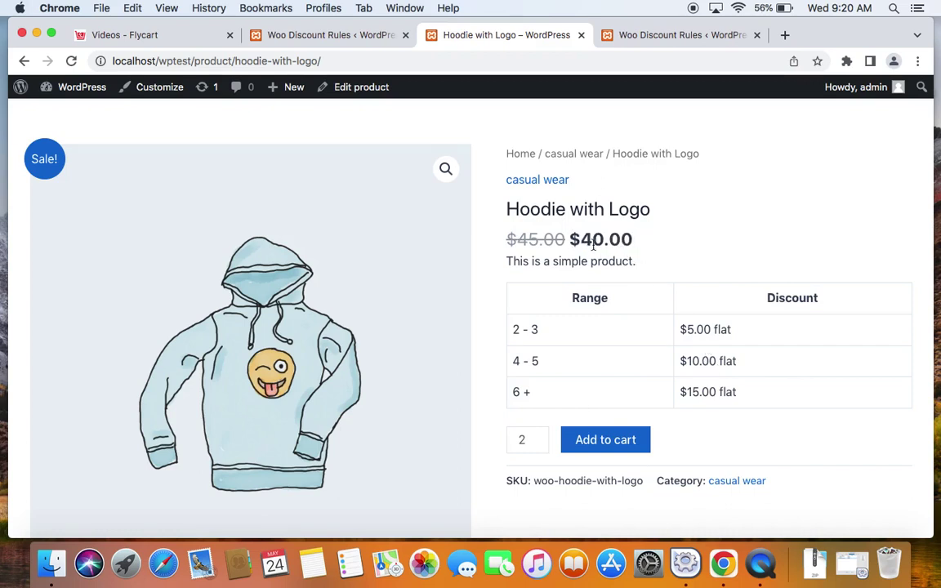
left_click(538, 435)
left_click(538, 435)
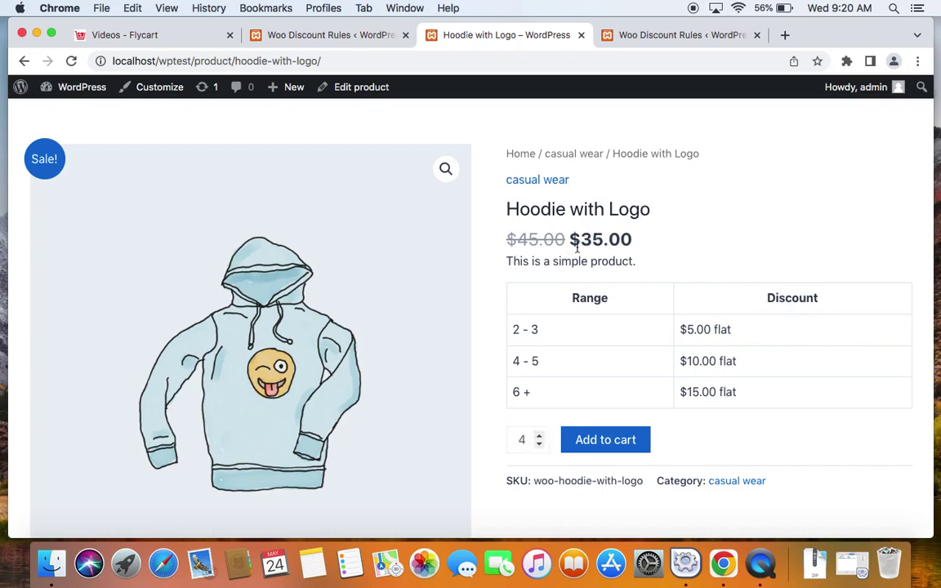
left_click(539, 437)
left_click(539, 437)
Add six Hoodie with Logo to the cart and view it: $30.00 each, $180.00 subtotal
left_click(604, 446)
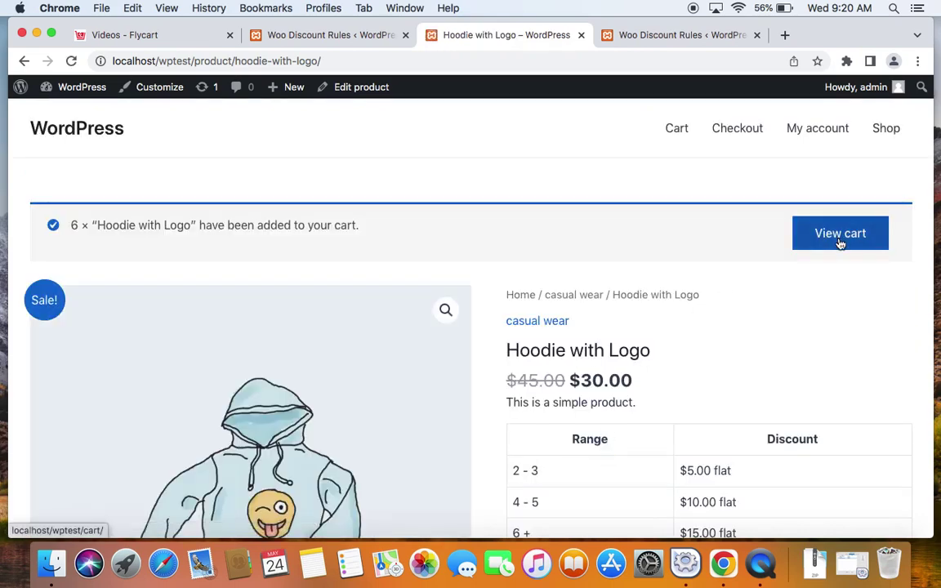
left_click(840, 242)
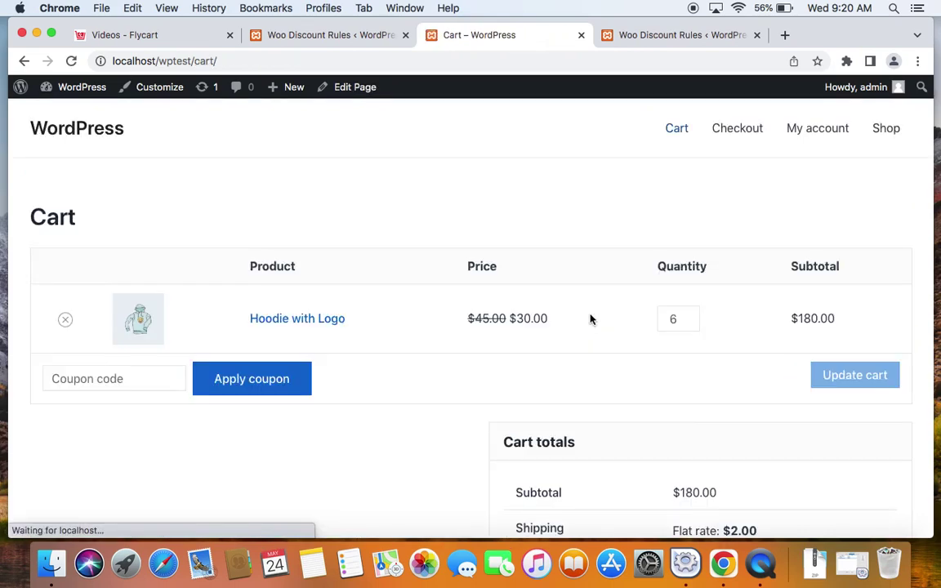